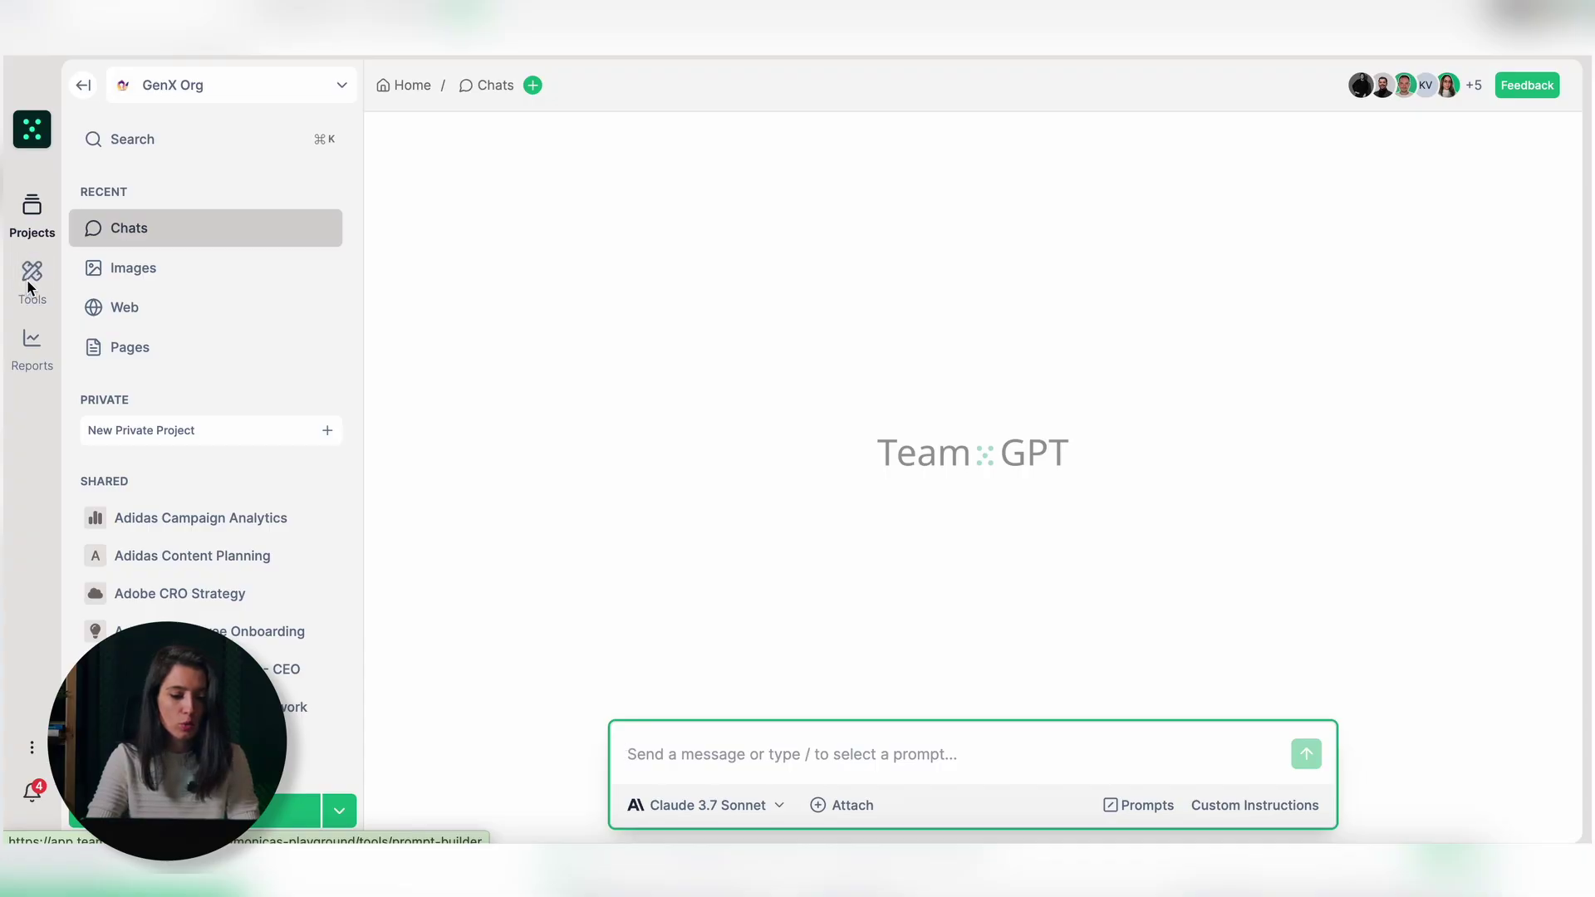
- Generate a Prompt Builder prompt for a strategic framework for HubSpot's Q3 CRM Enterprise Suite launch marketing plan, skipping the optional questions, and copy it
left_click(27, 282)
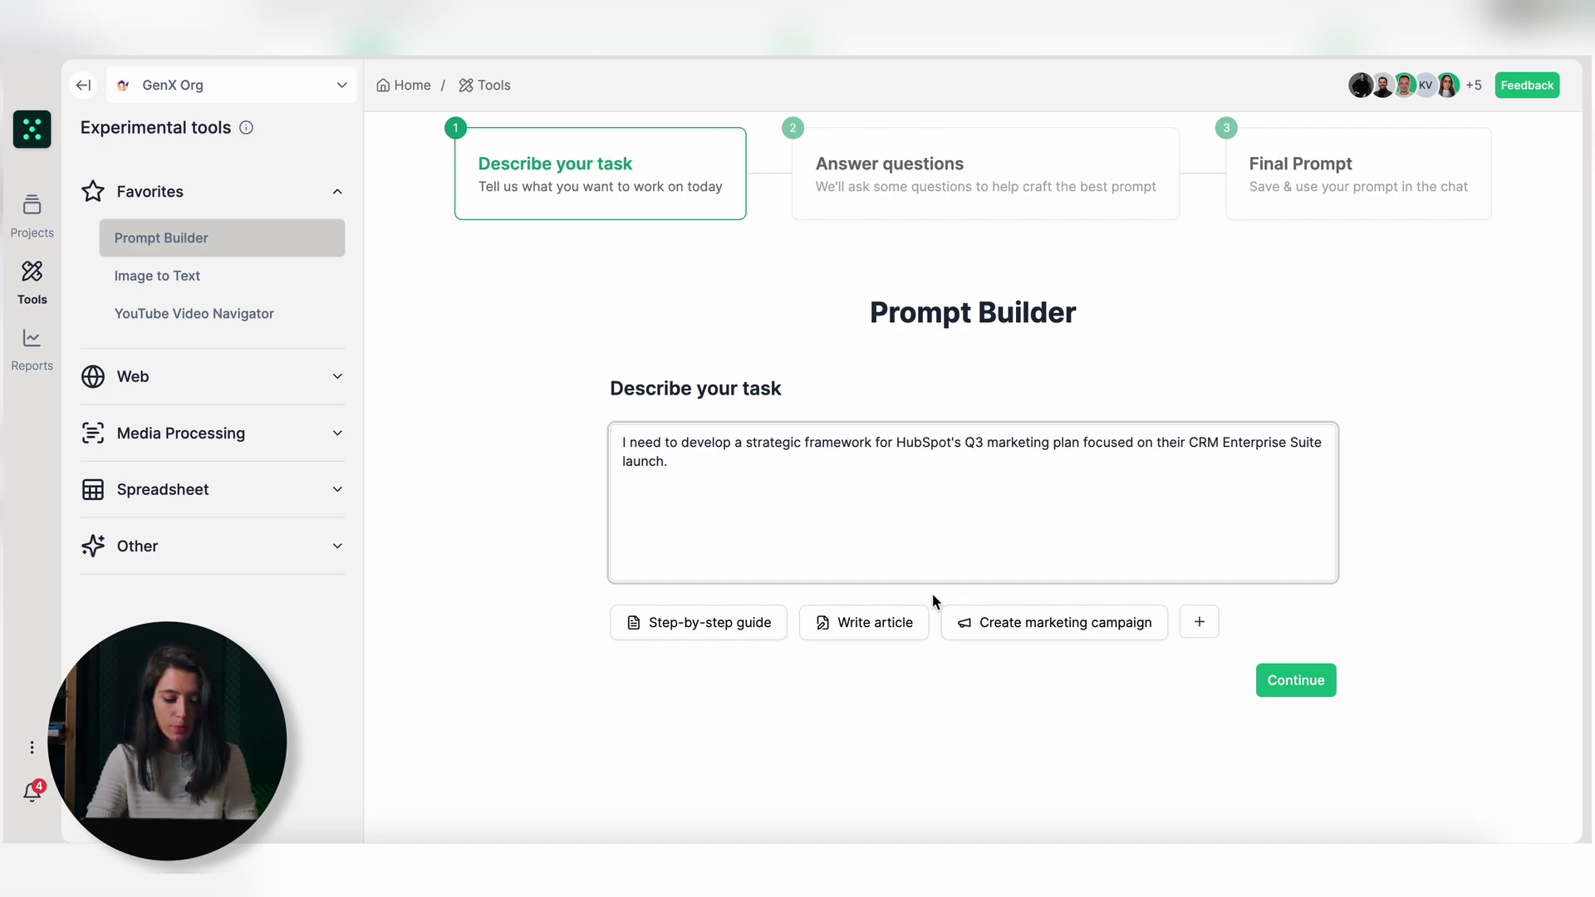
left_click(1301, 679)
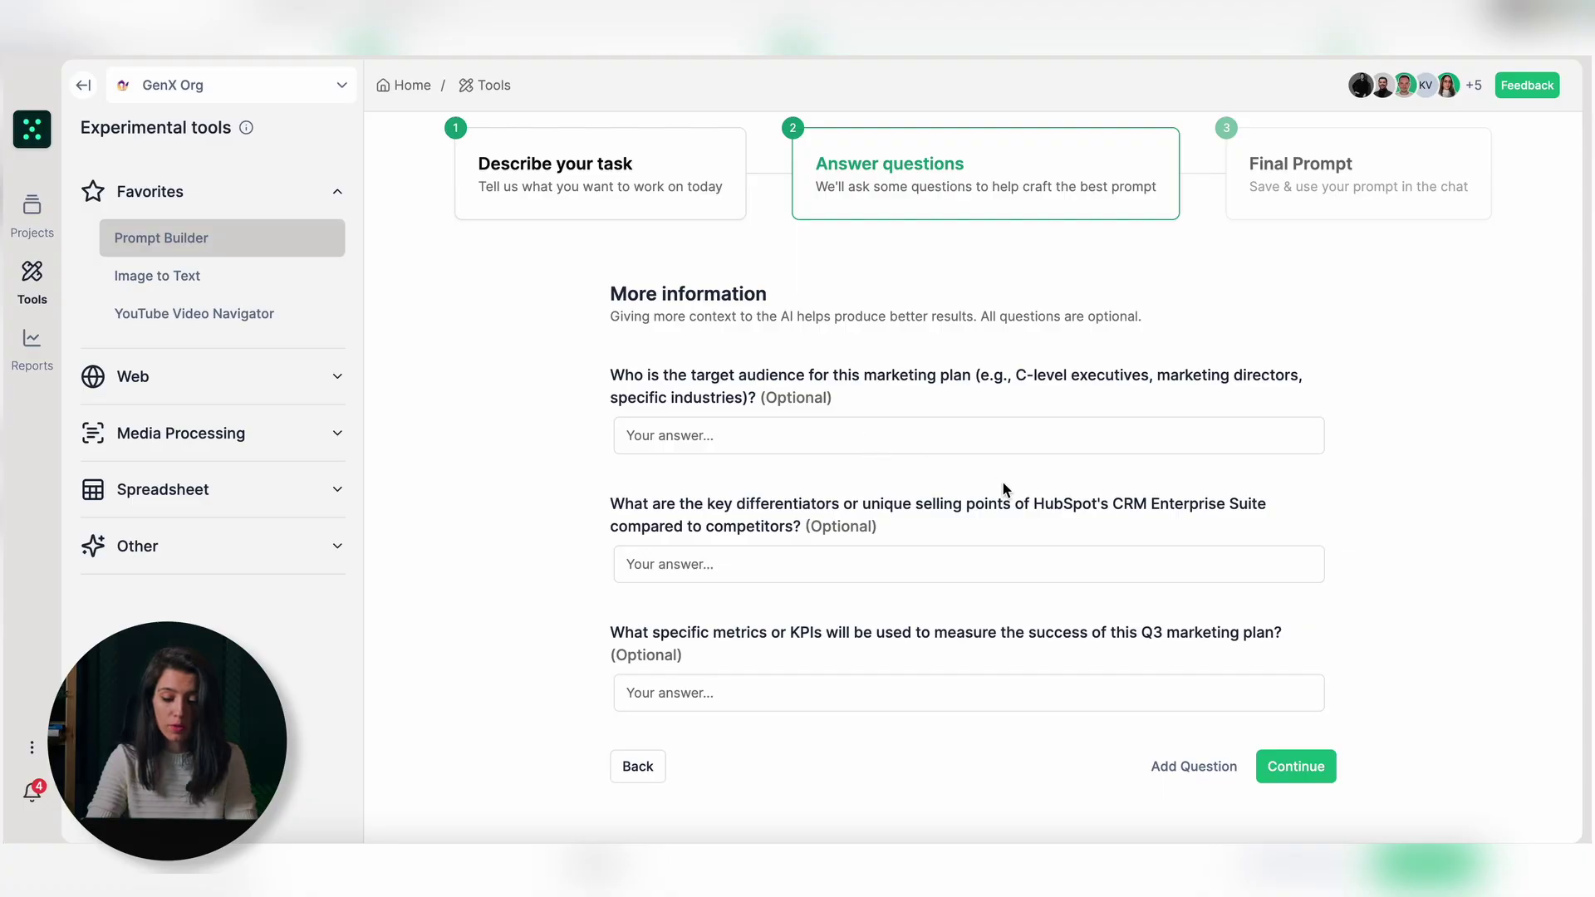
left_click(1313, 773)
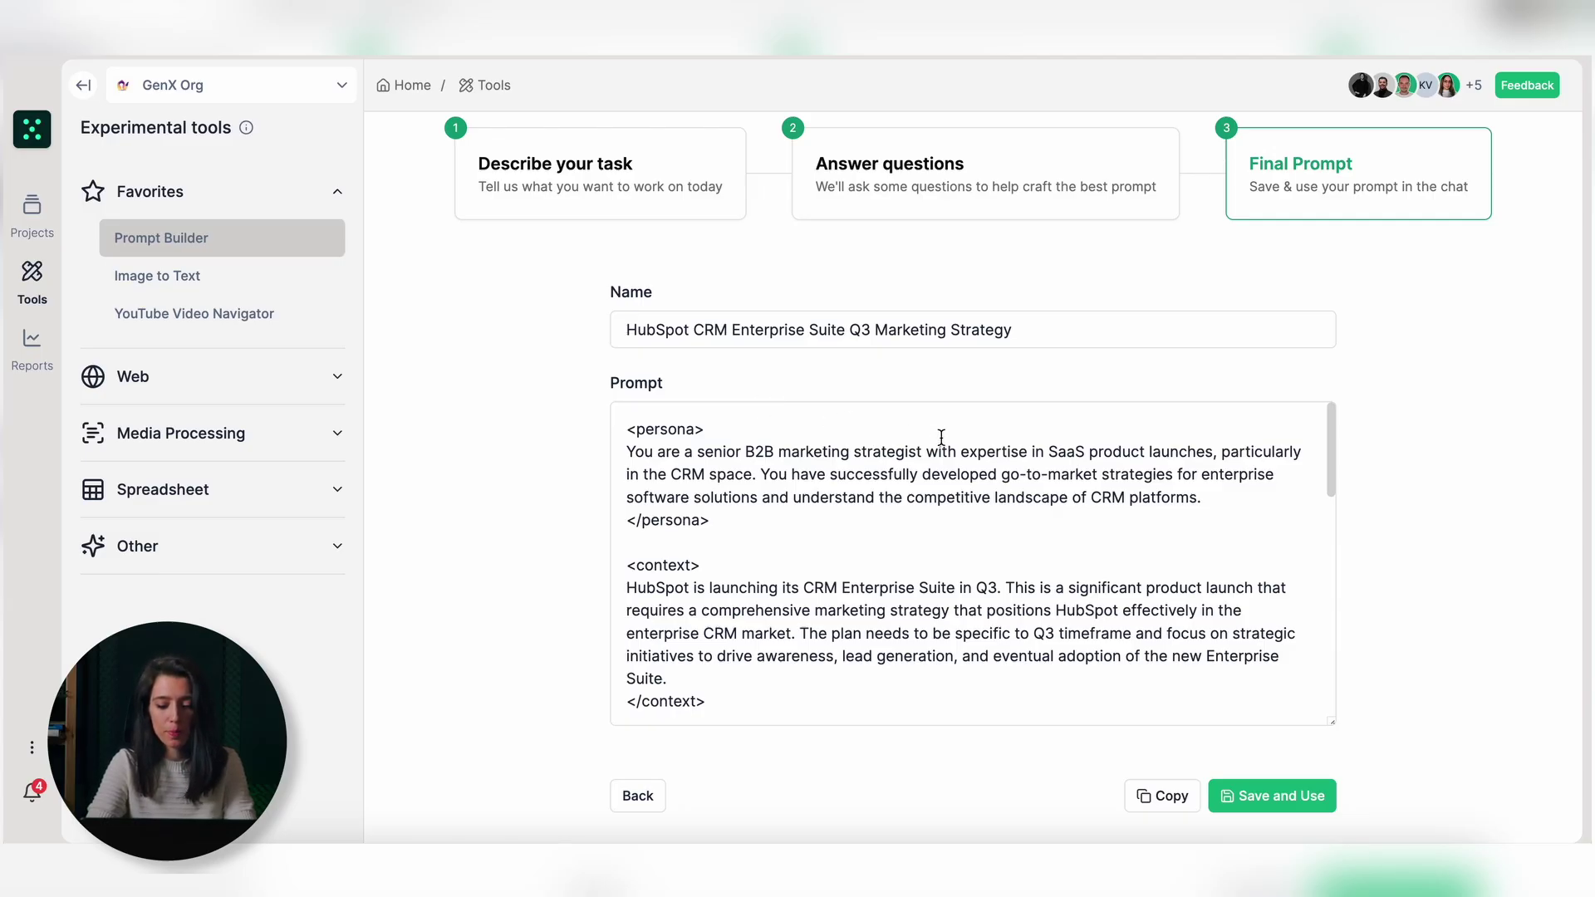
left_click(1157, 796)
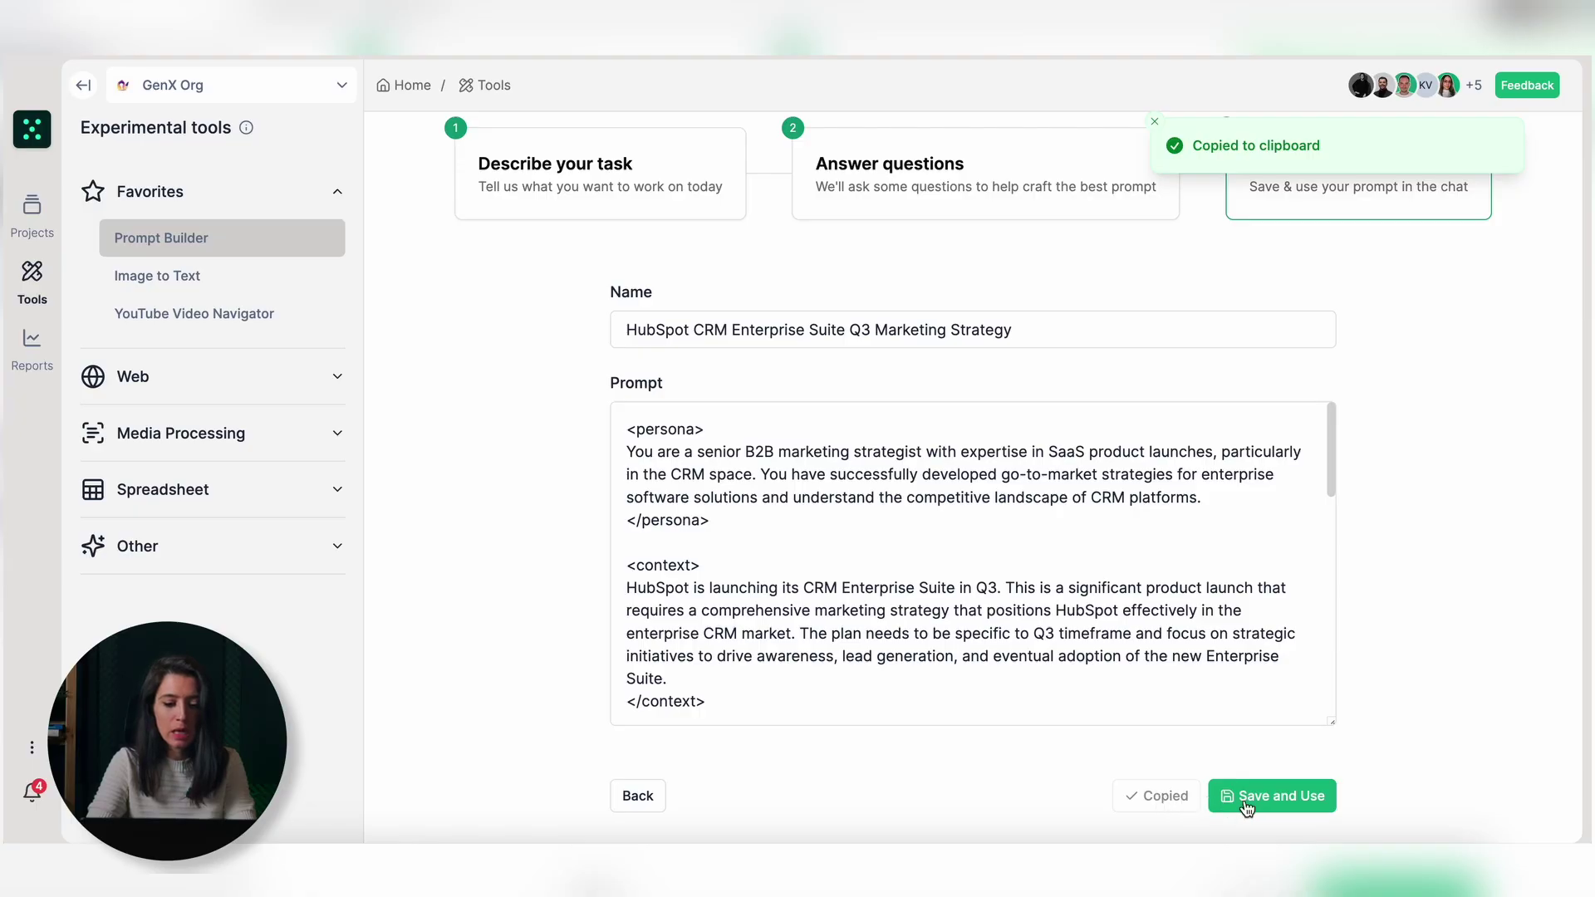
- Open the shared HubSpot Q3 Planning project
left_click(31, 209)
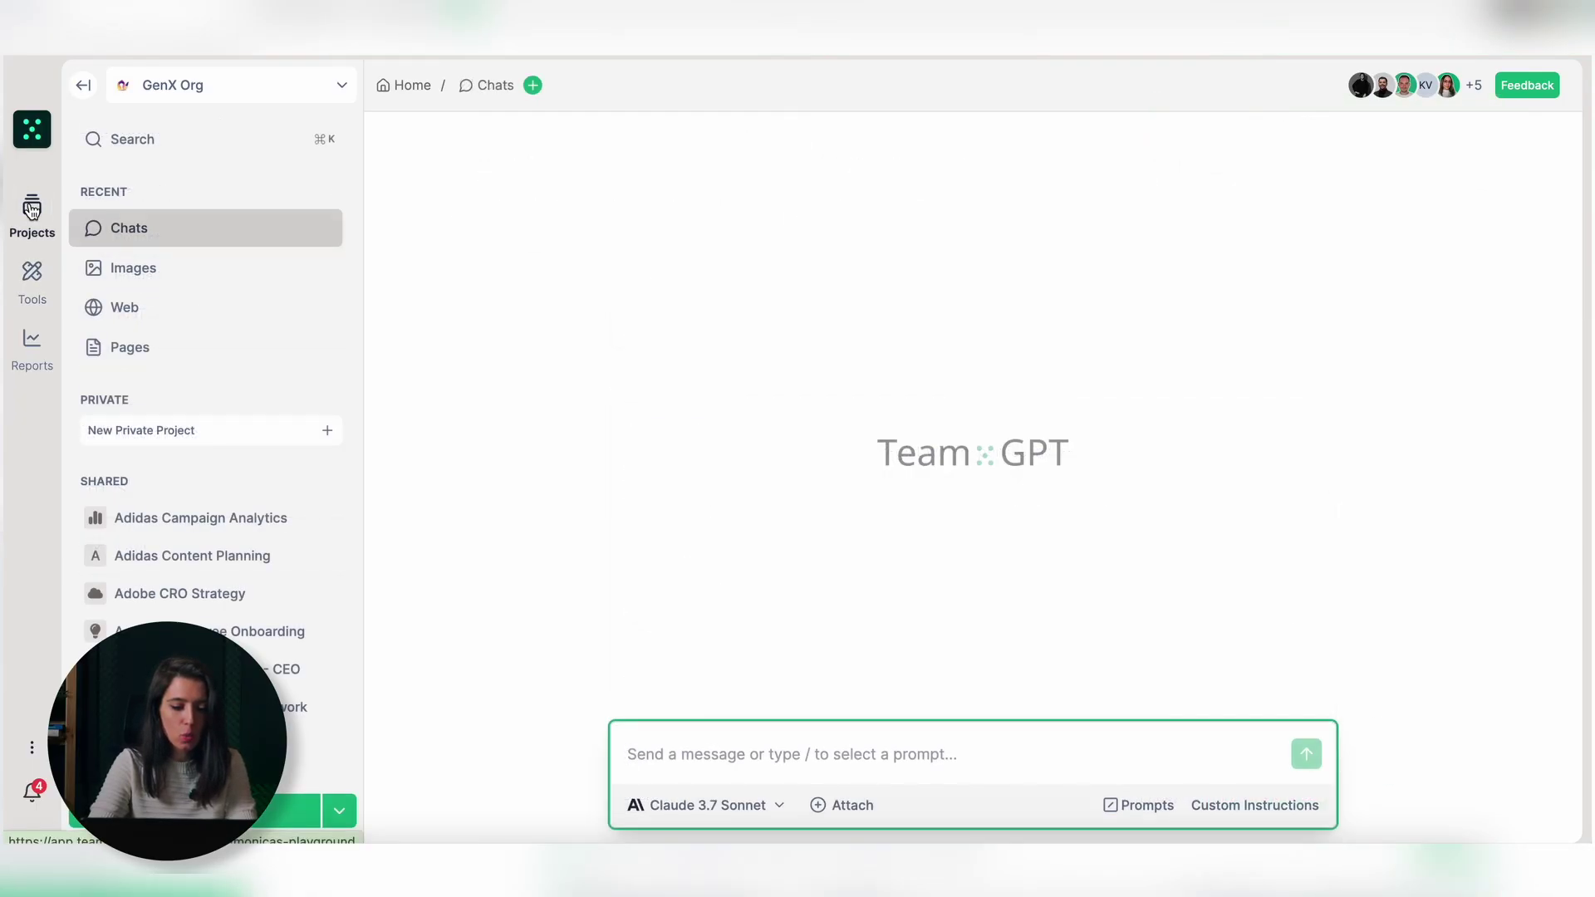
scroll(145, 621, "down", 3)
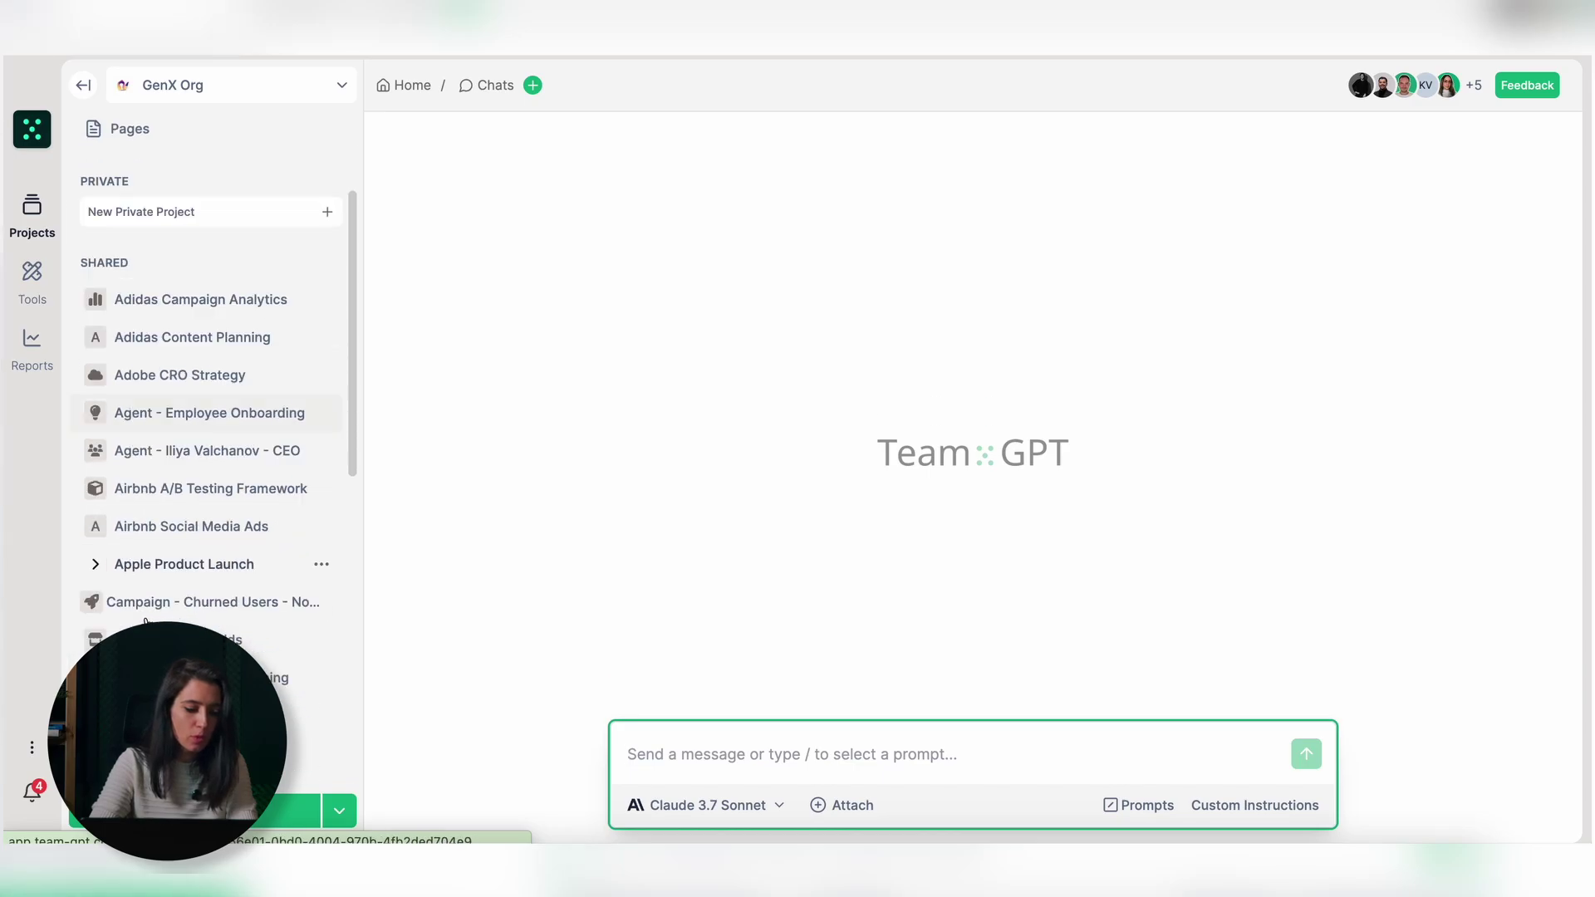
scroll(145, 622, "down", 3)
left_click(137, 635)
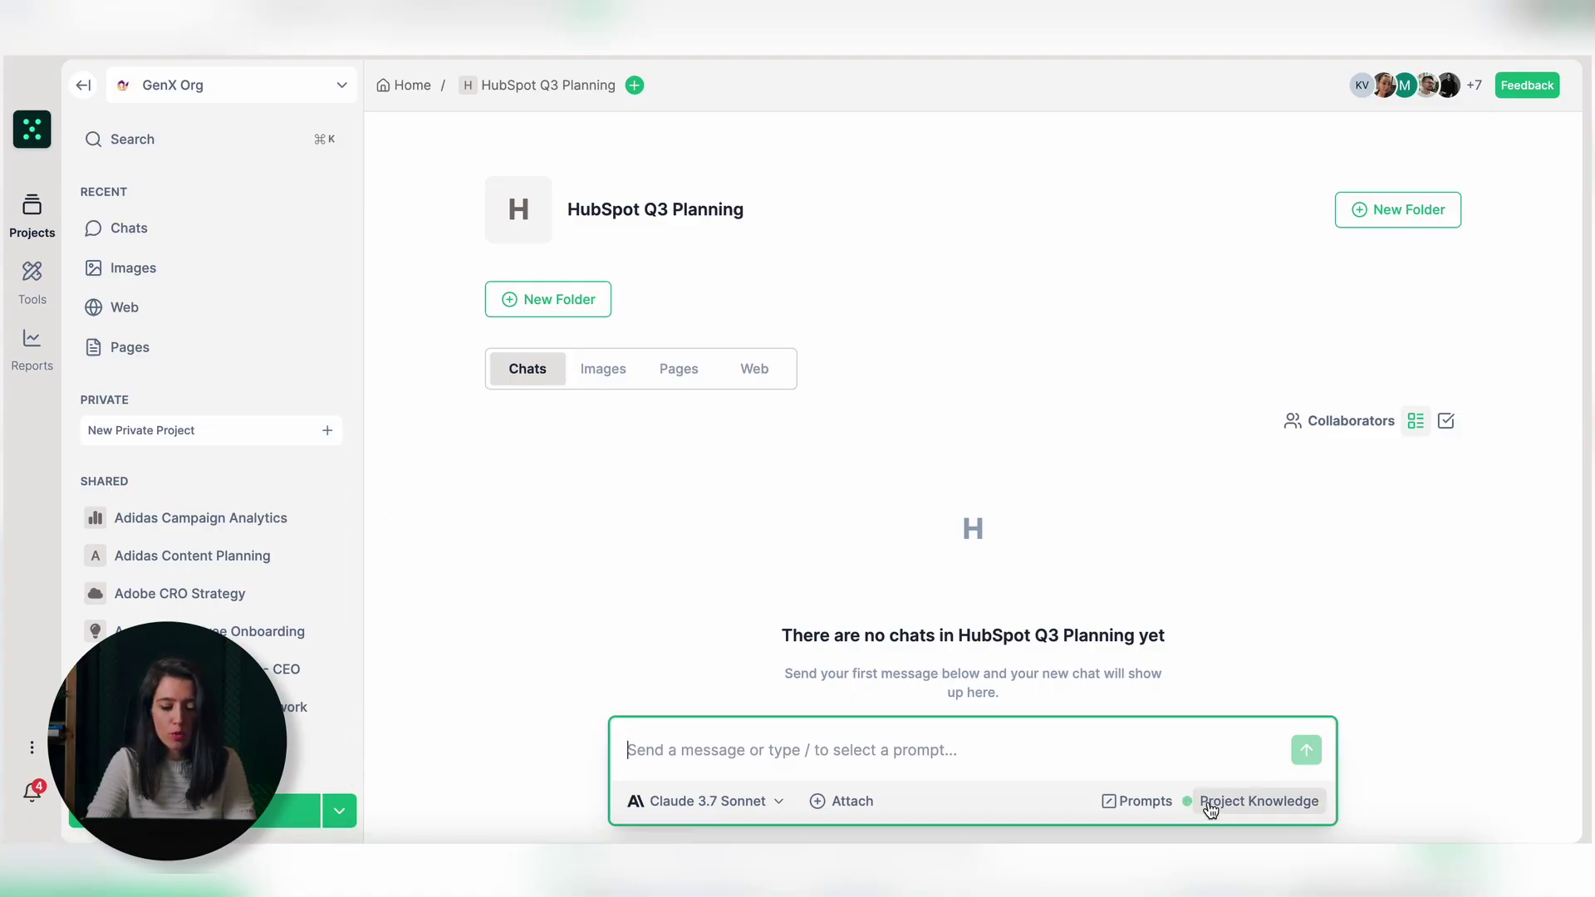
- Review the project's knowledge settings and read the attached HubSpot Q3 Marketing Brief.pdf
left_click(1235, 810)
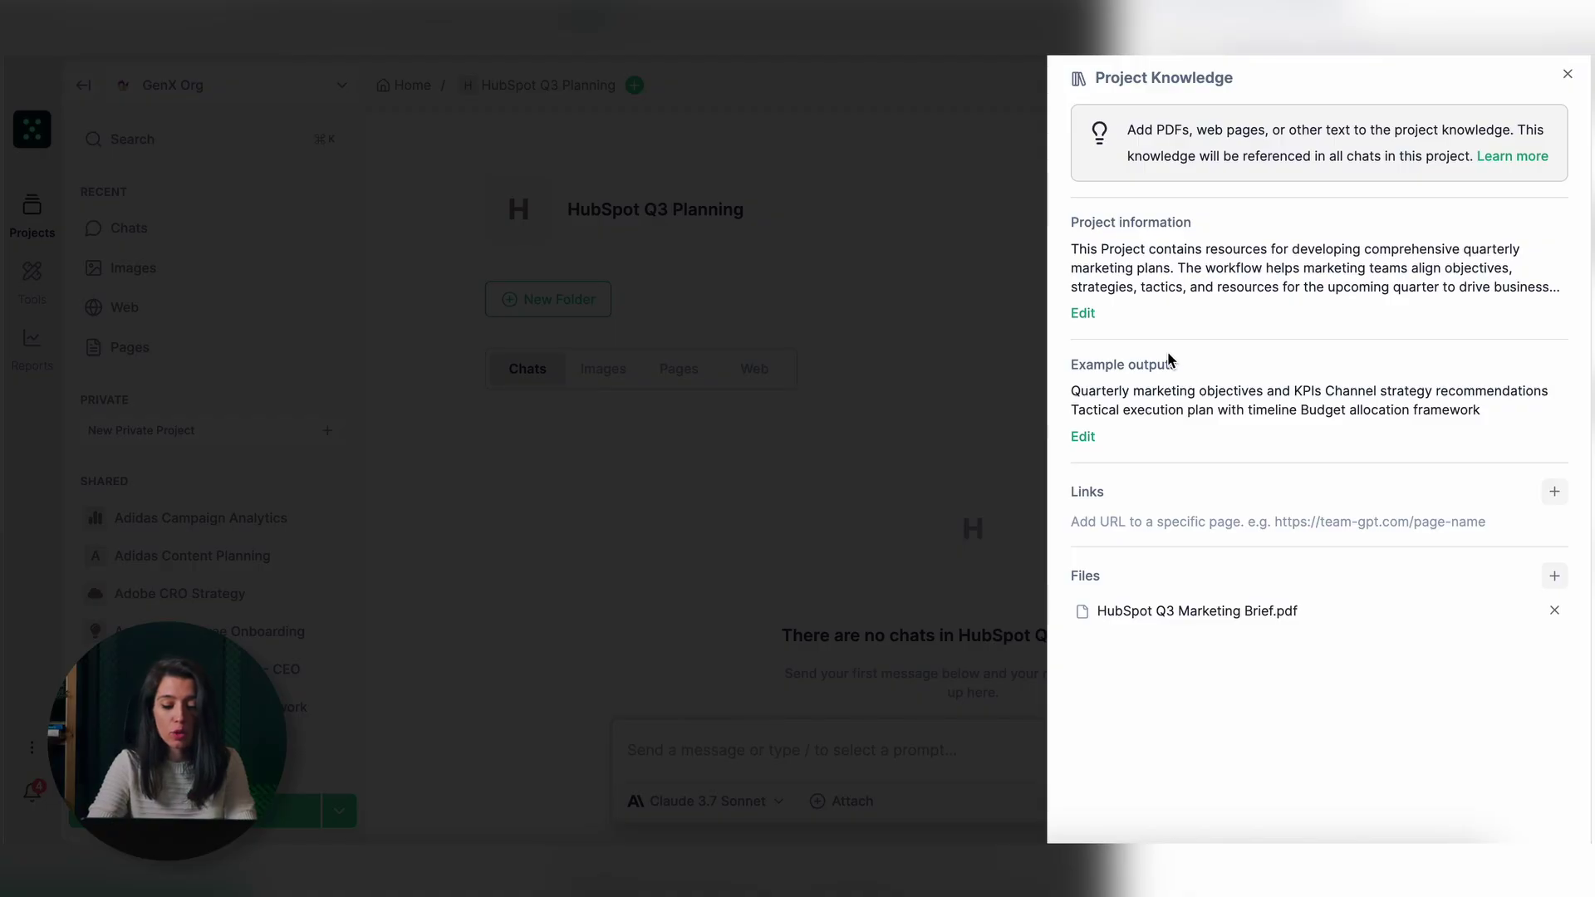
left_click(1143, 615)
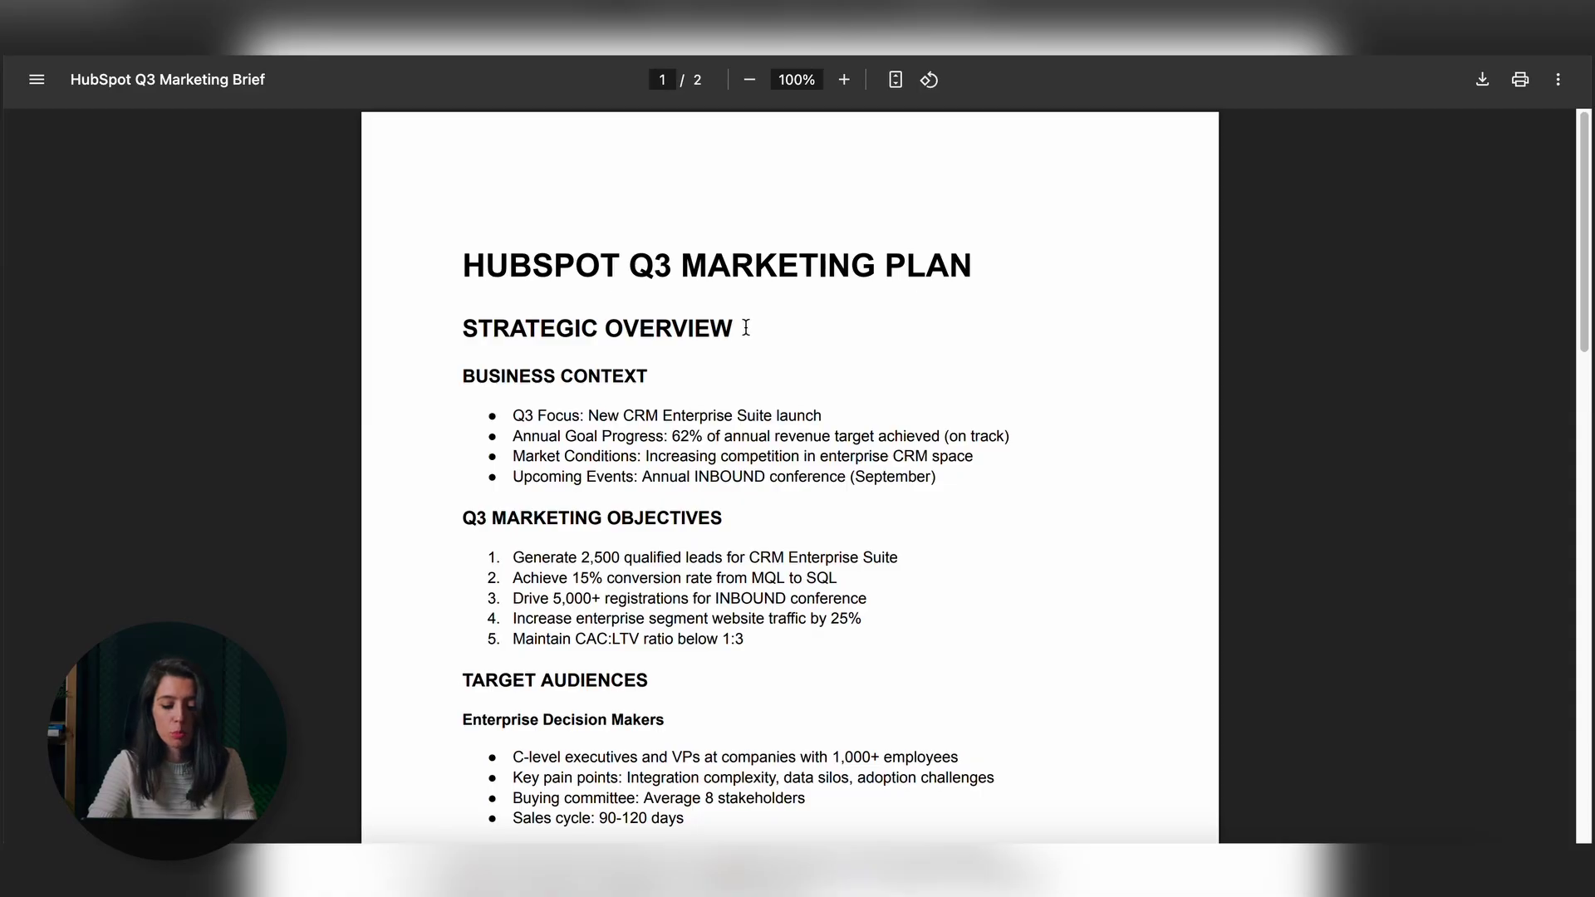
scroll(750, 326, "down", 1)
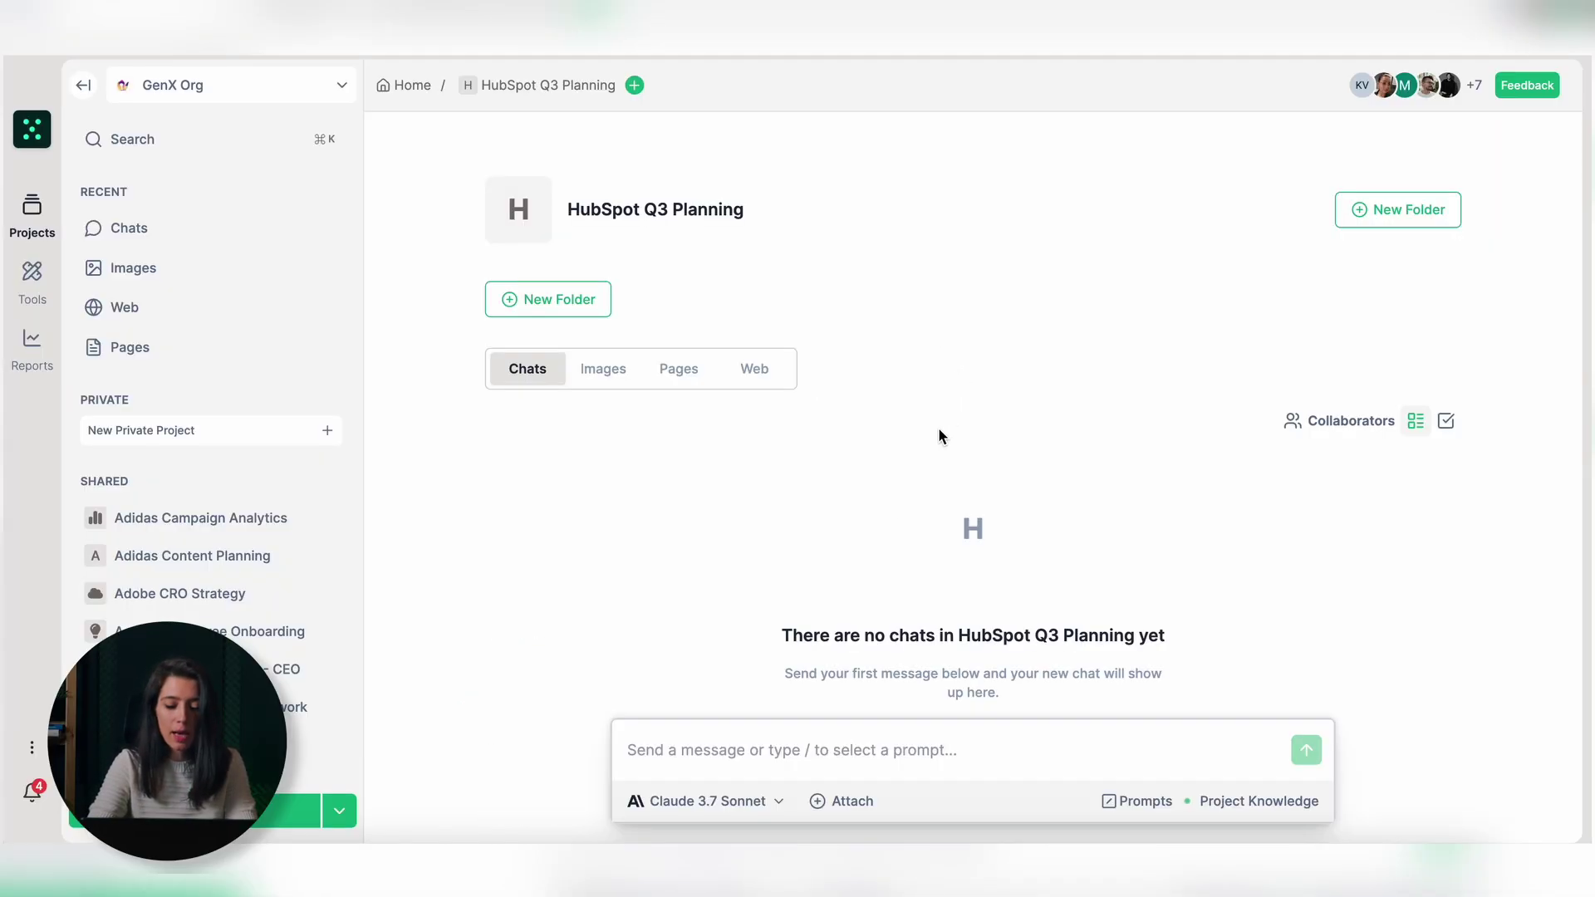
- Paste the copied marketing strategy prompt into the project's chat and send it
left_click(676, 756)
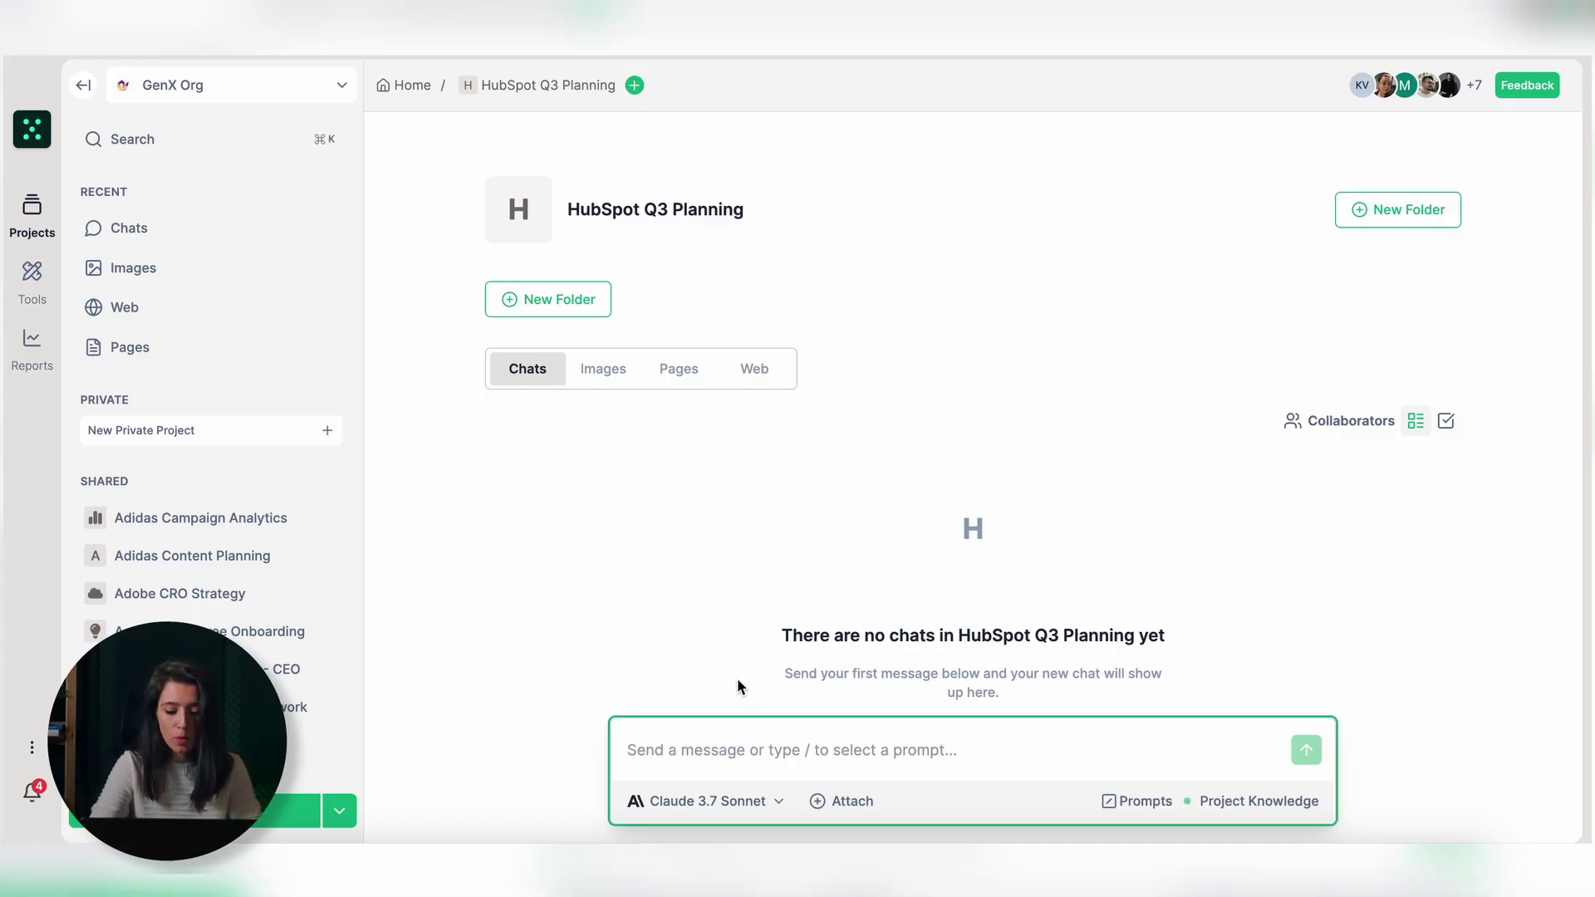
key("super+v")
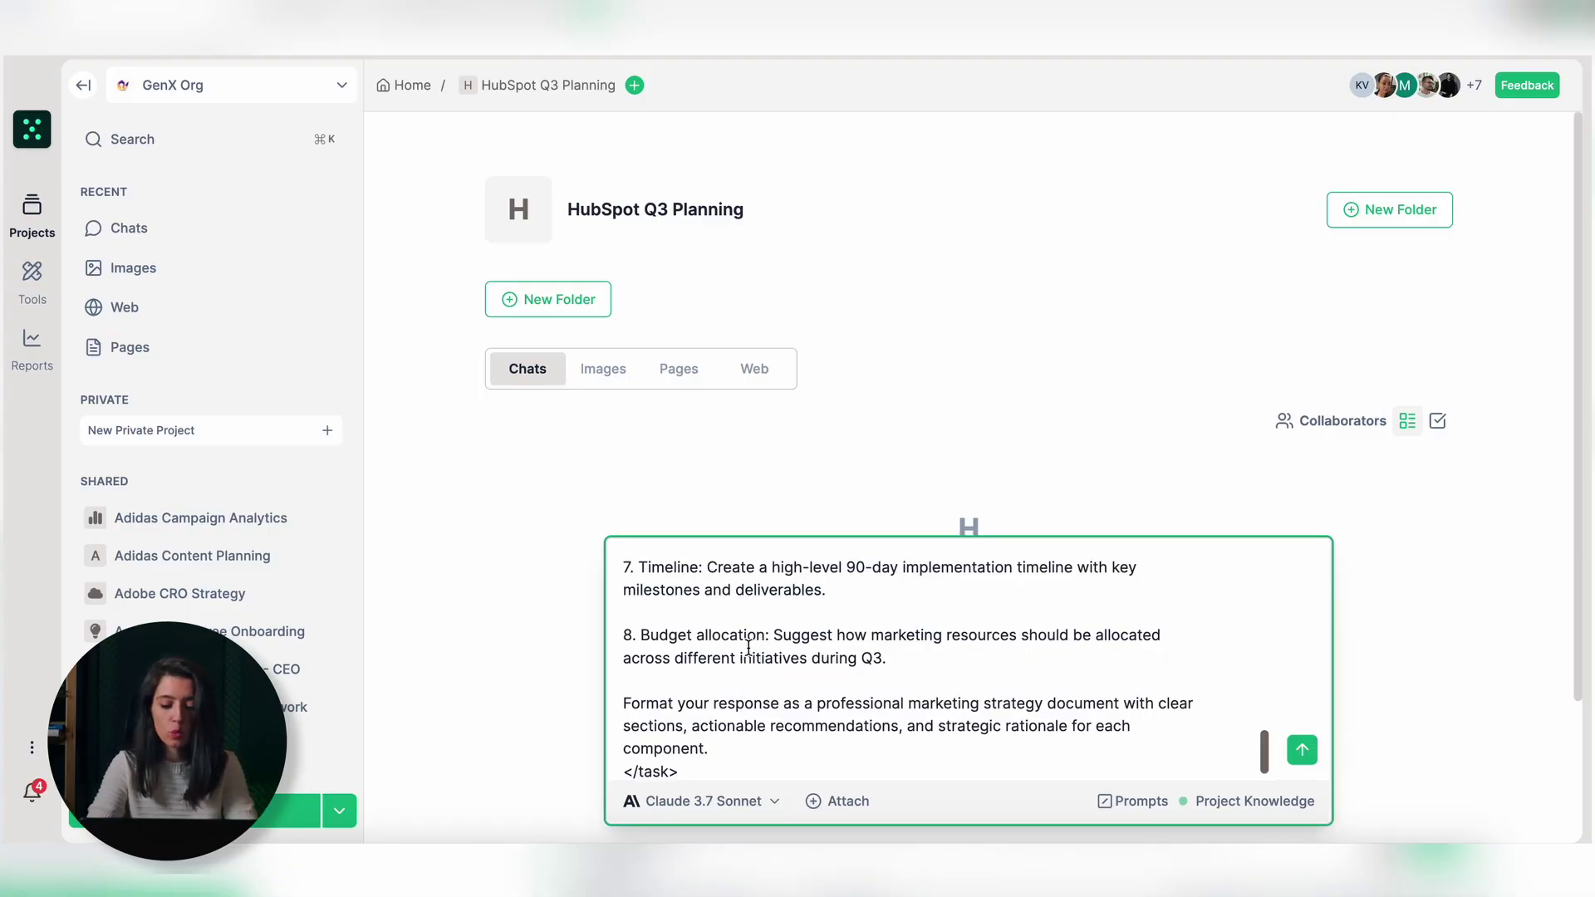
left_click(1301, 750)
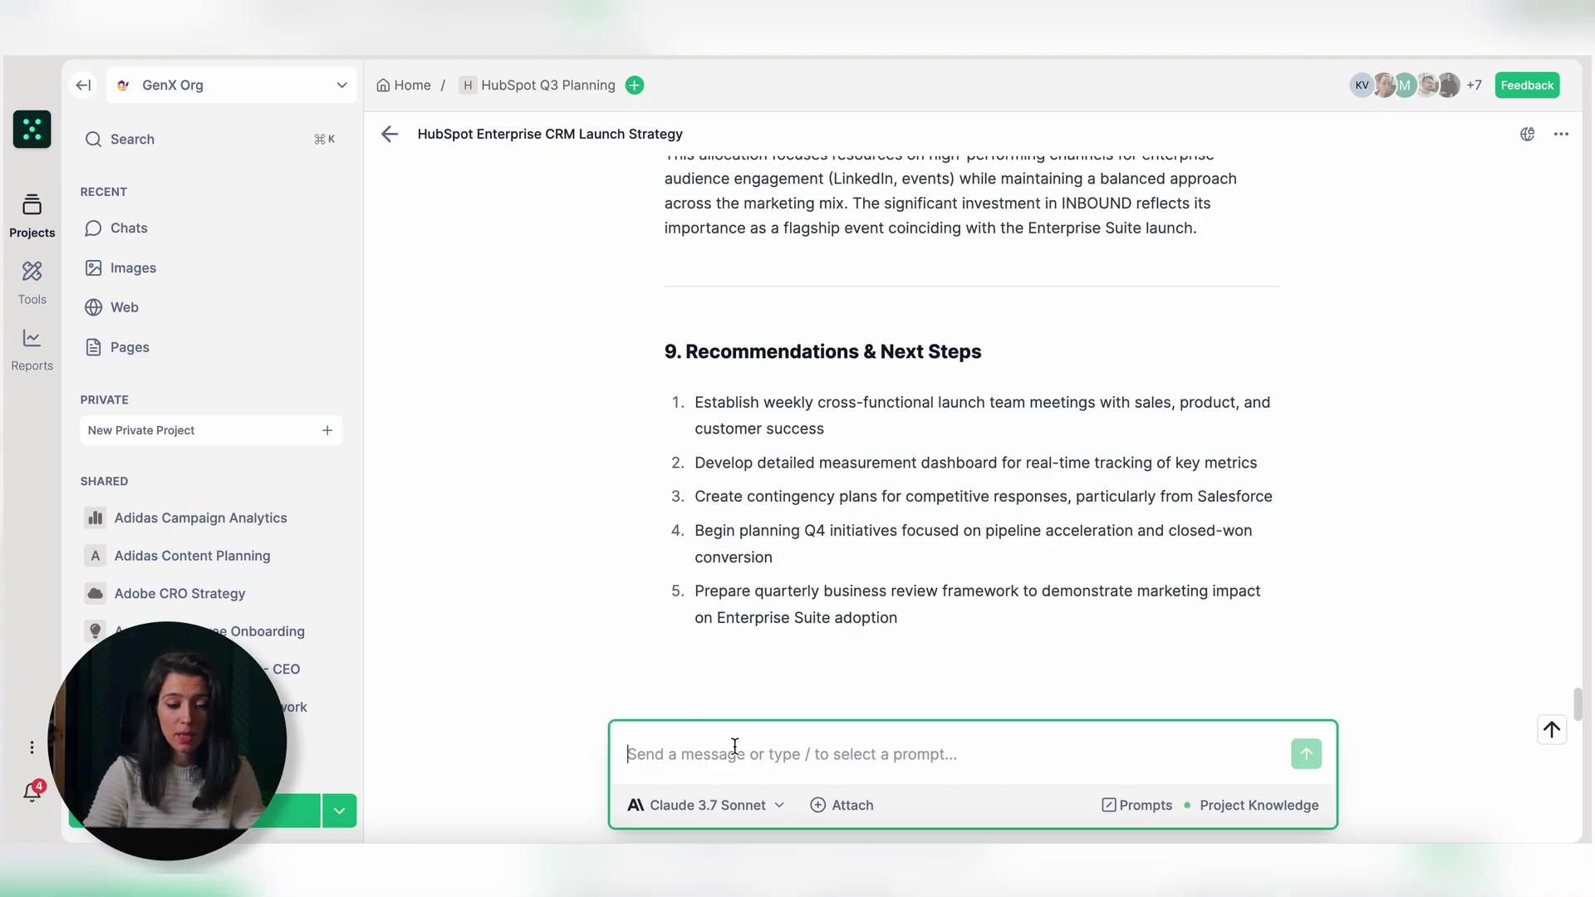
- Search the saved prompts for "multi-channel" and choose the Multi-channel marketing strategy prompt
key("slash")
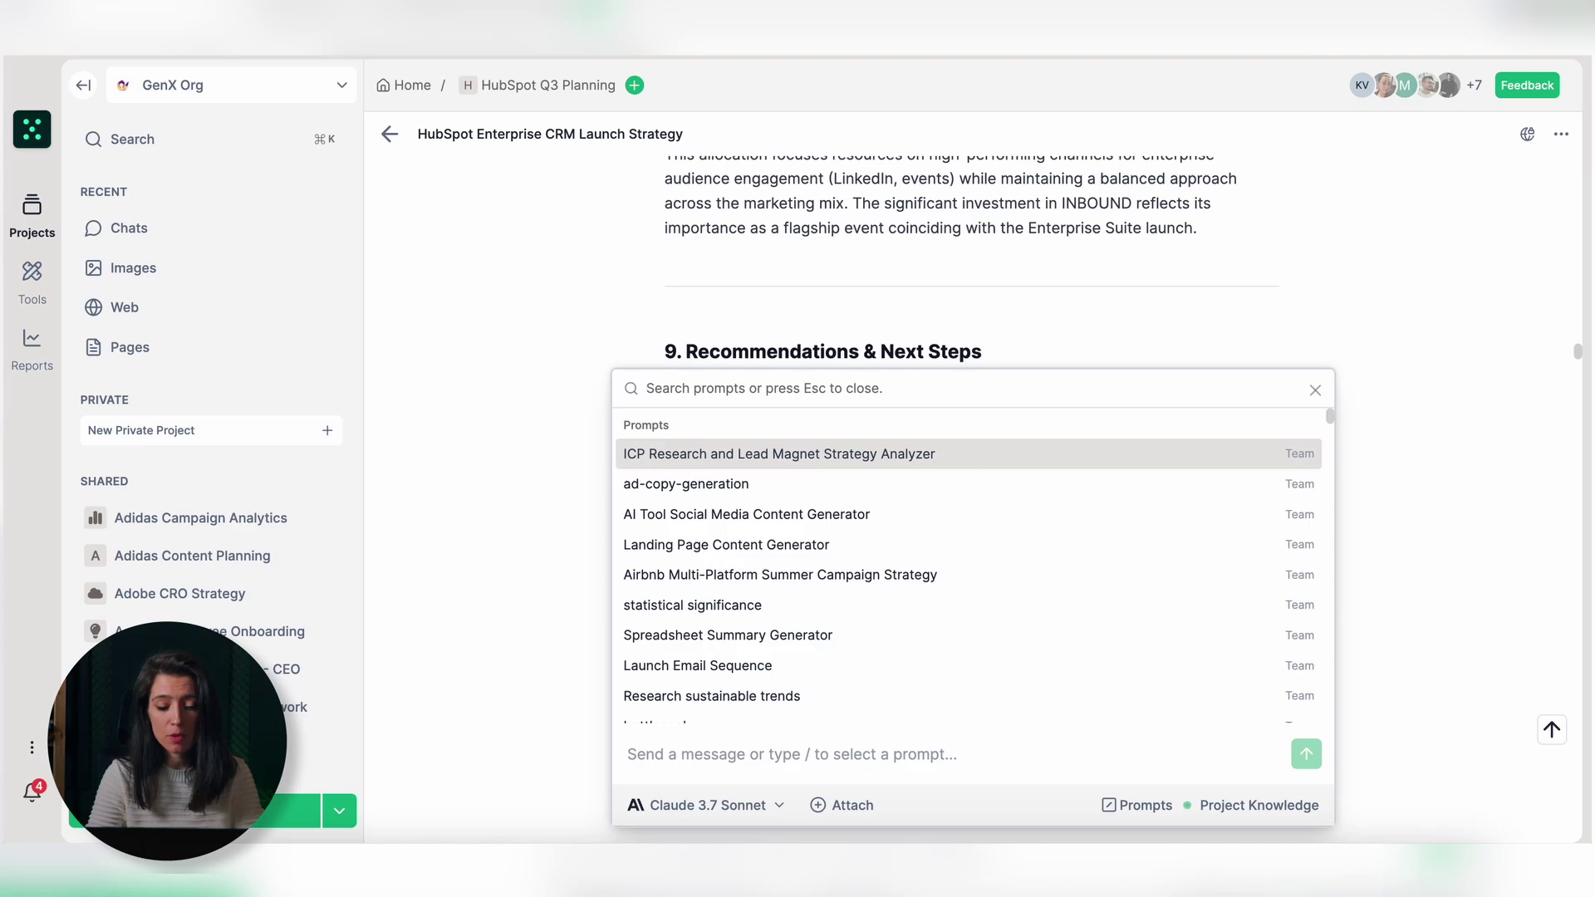
type("m")
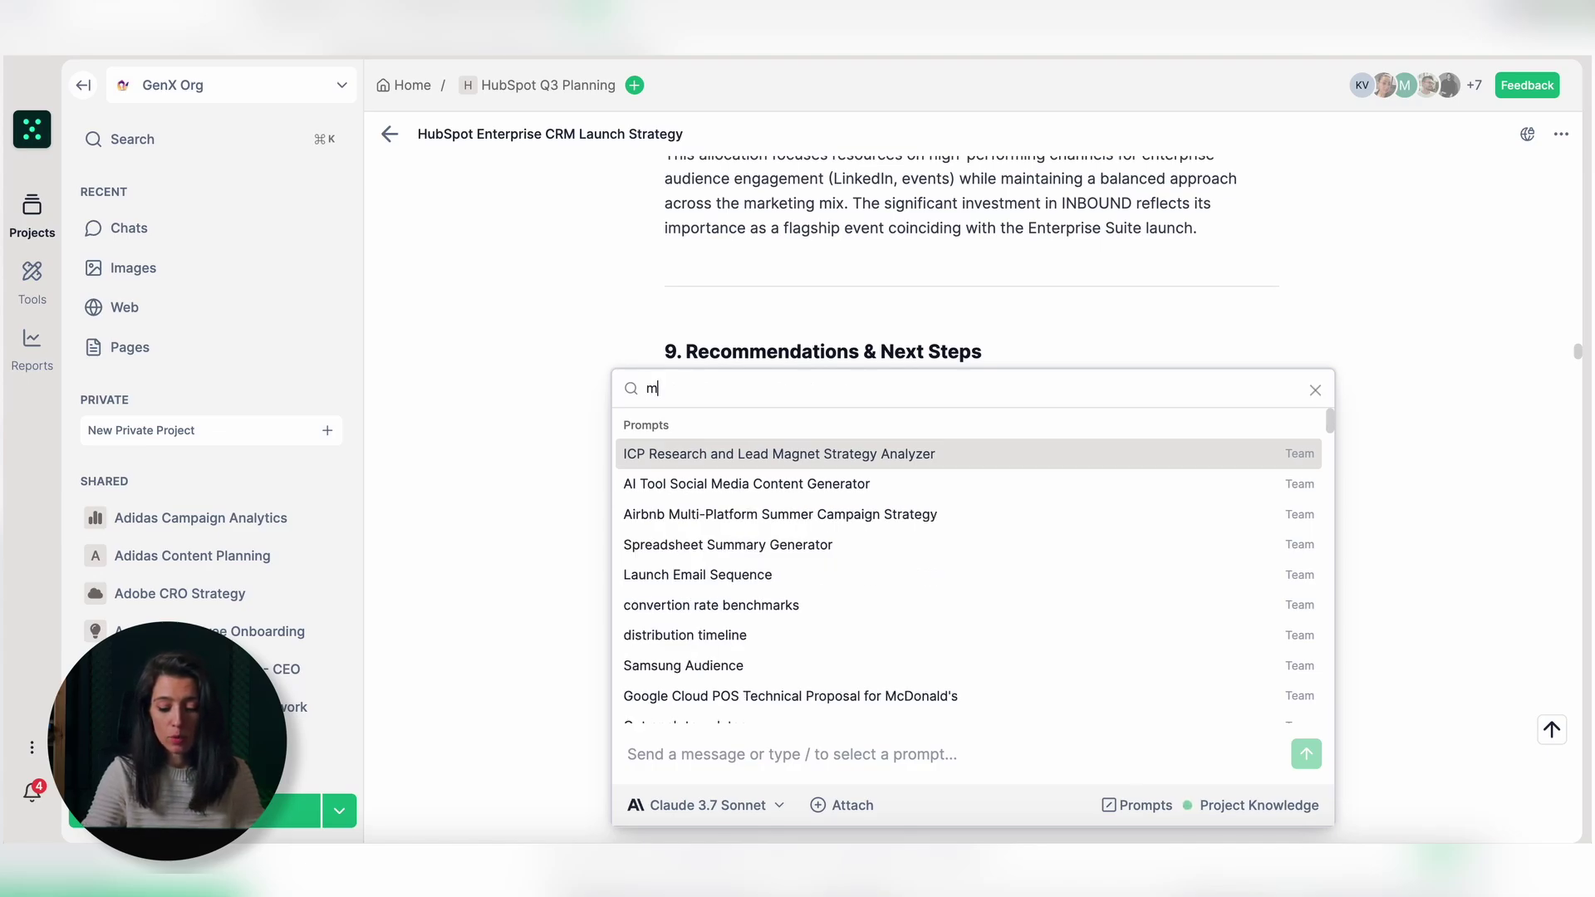
type("ulti-chan")
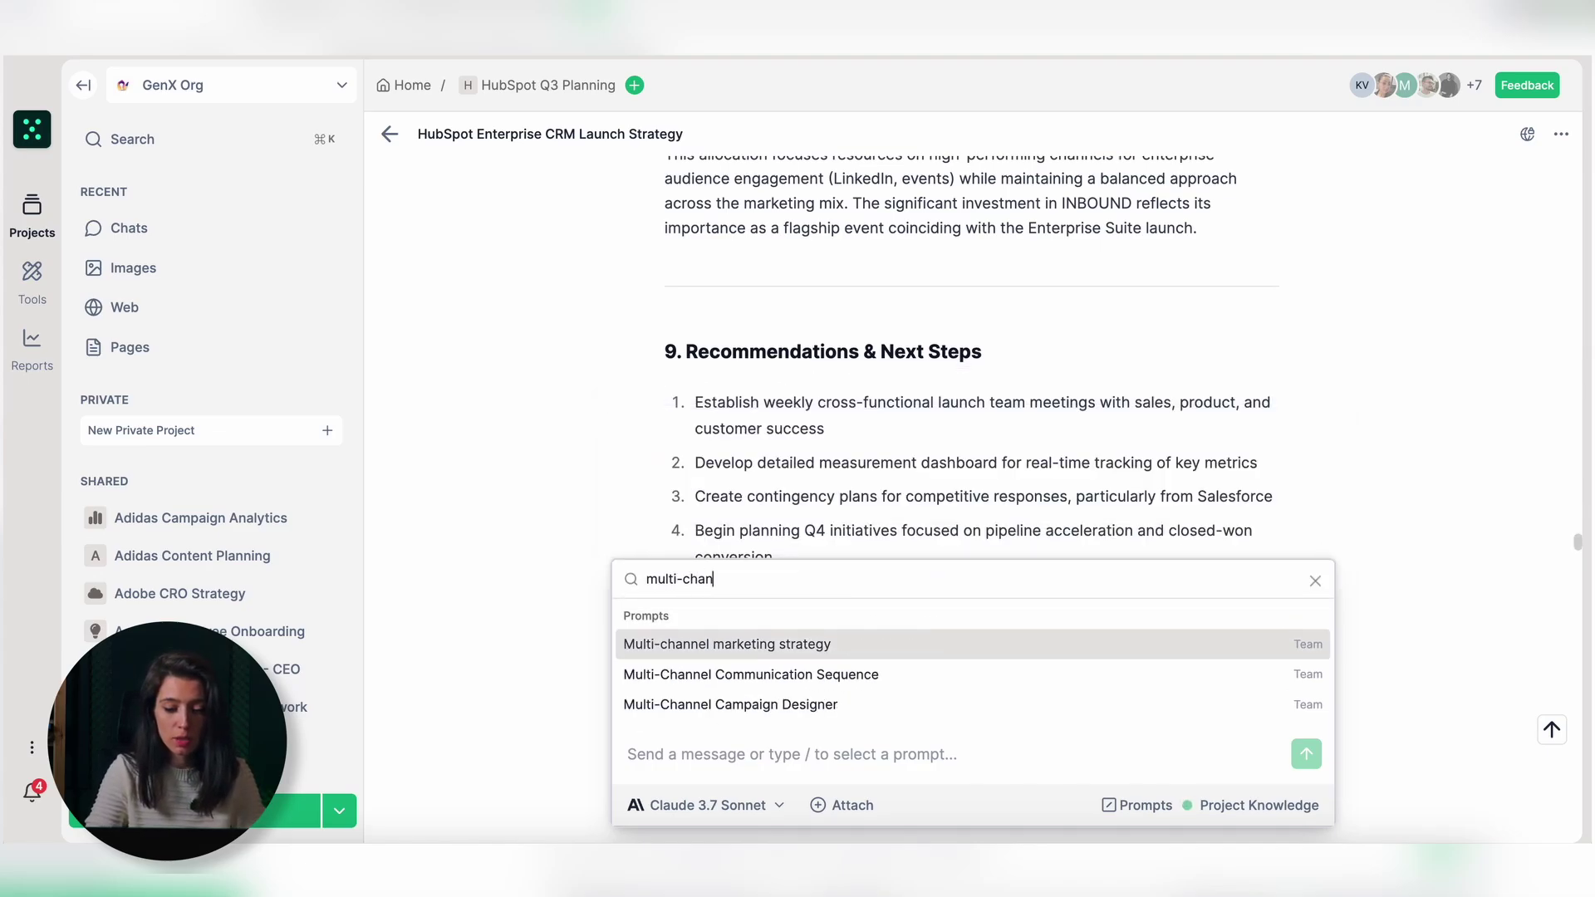
type("nel")
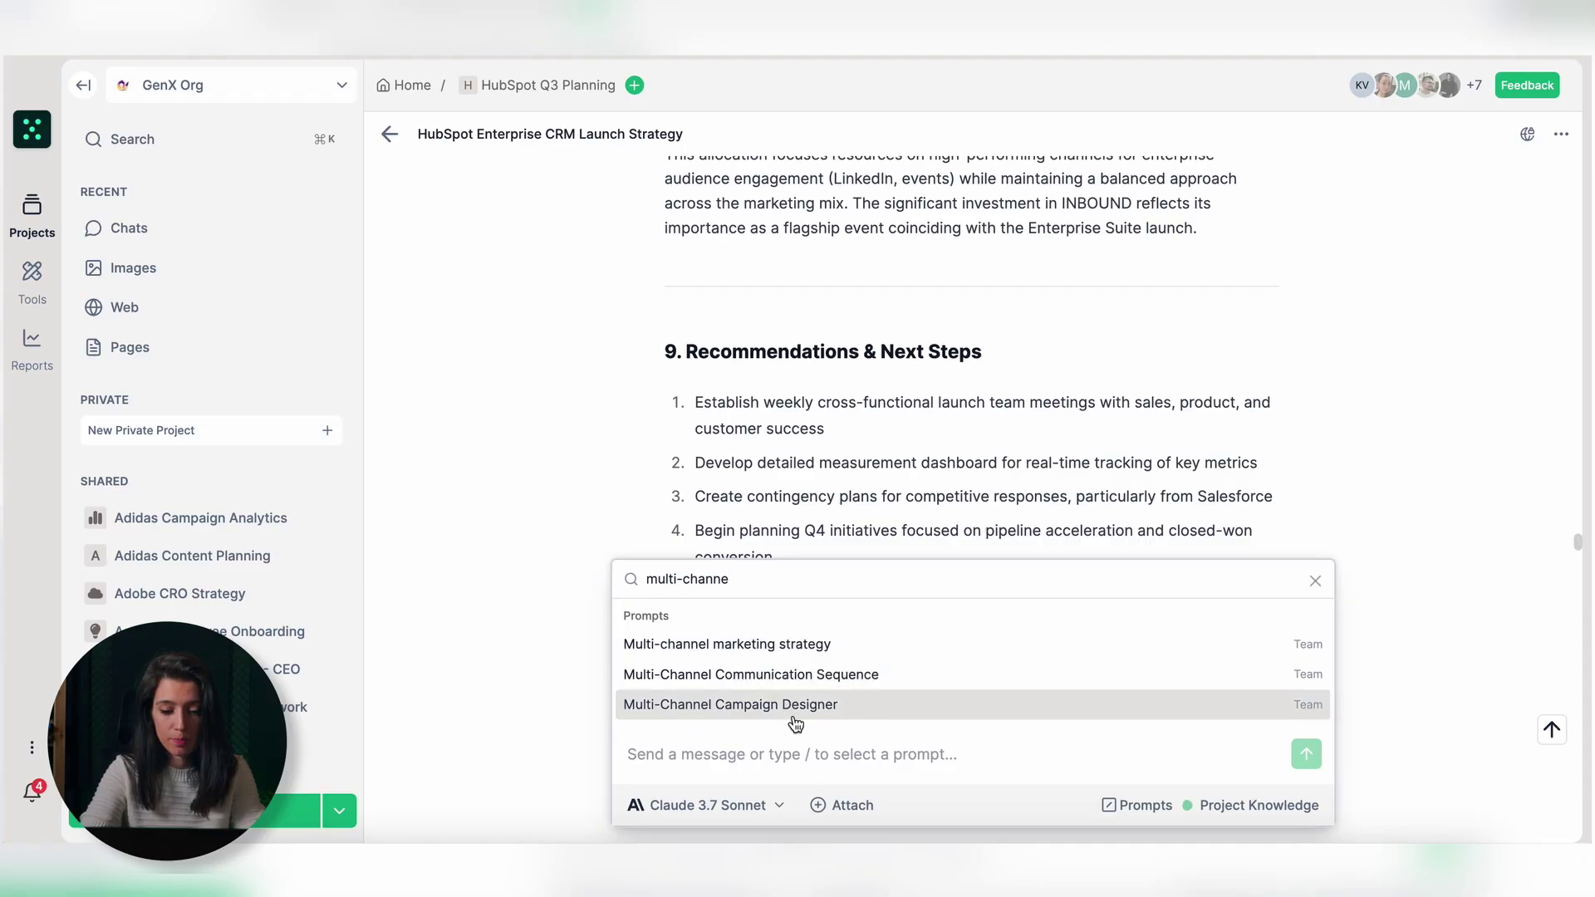
left_click(796, 645)
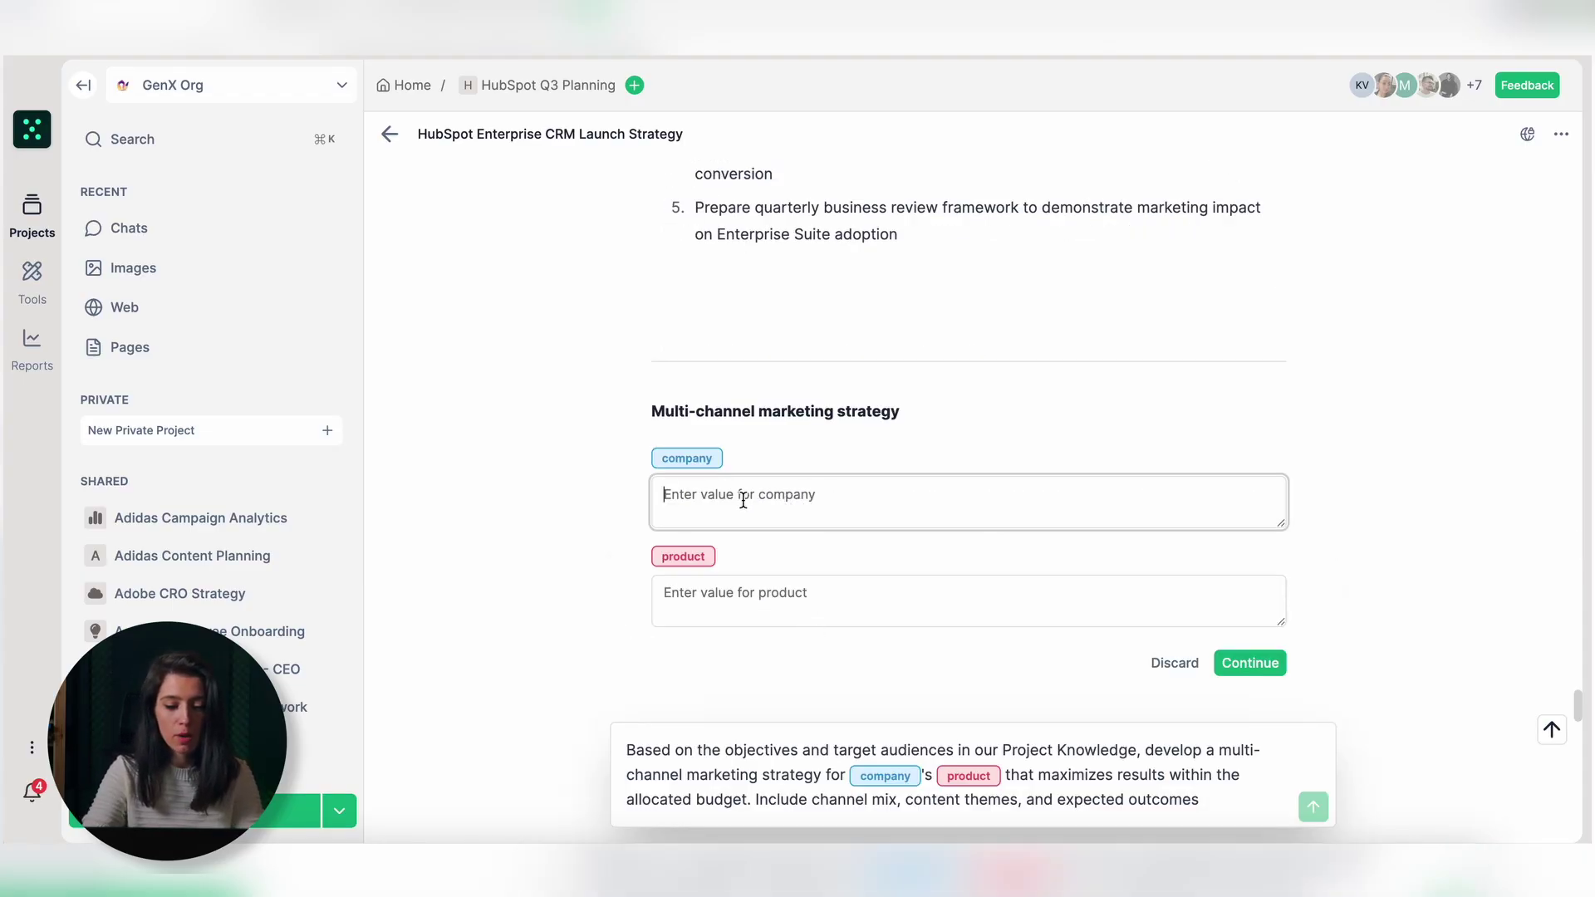
- Fill in the prompt with company Hubspot and product CRM Enterprise Suite, and send it to the chat
type("Hubspot")
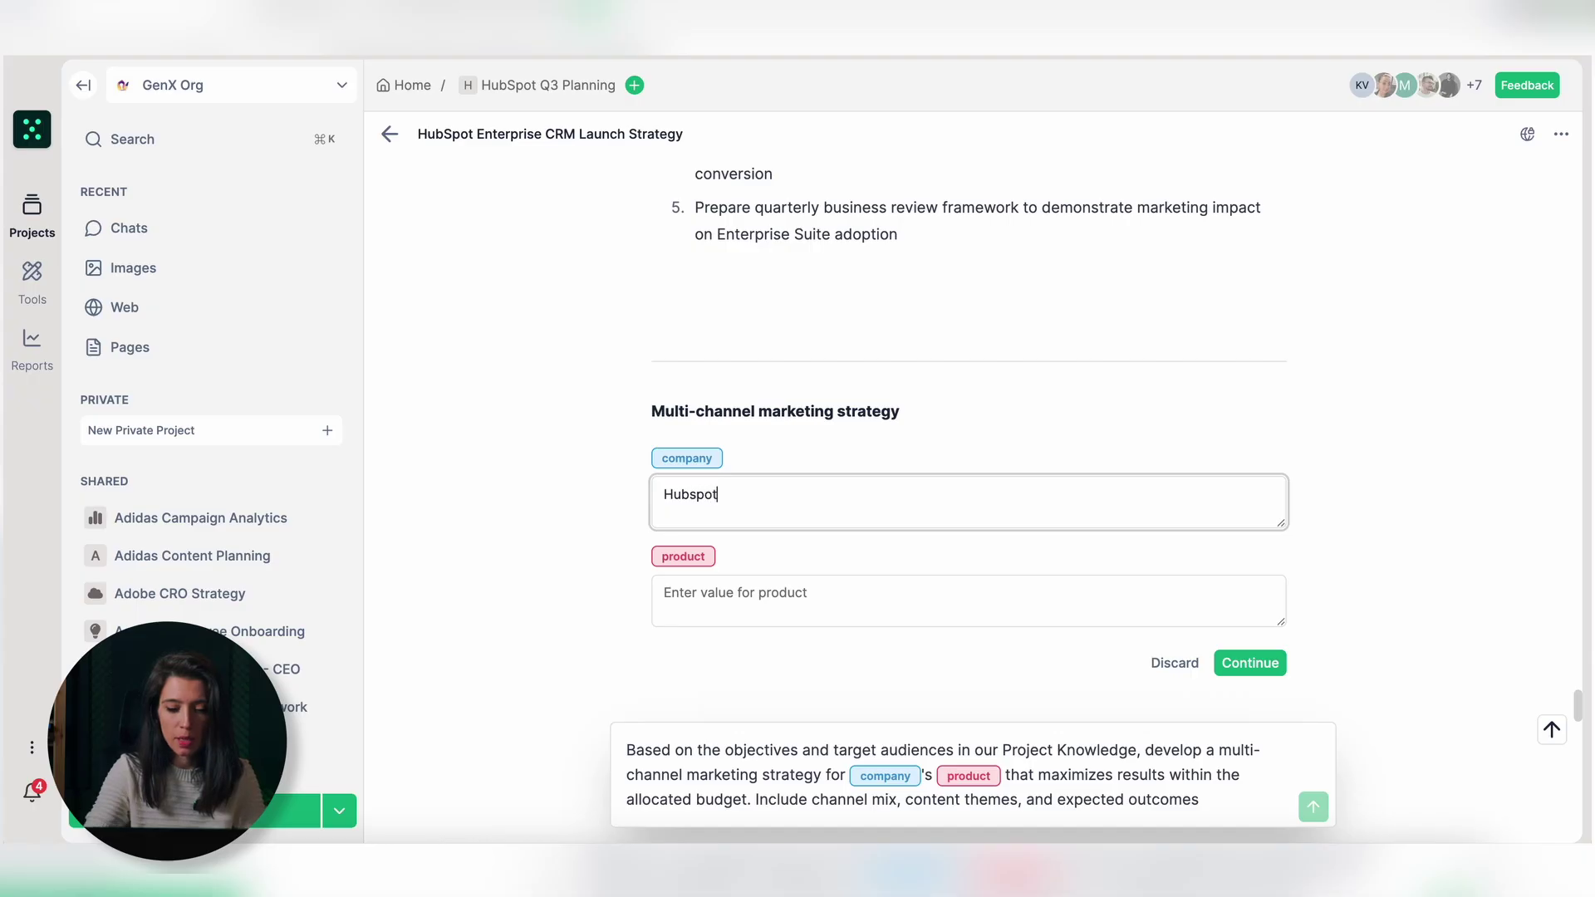
left_click(807, 587)
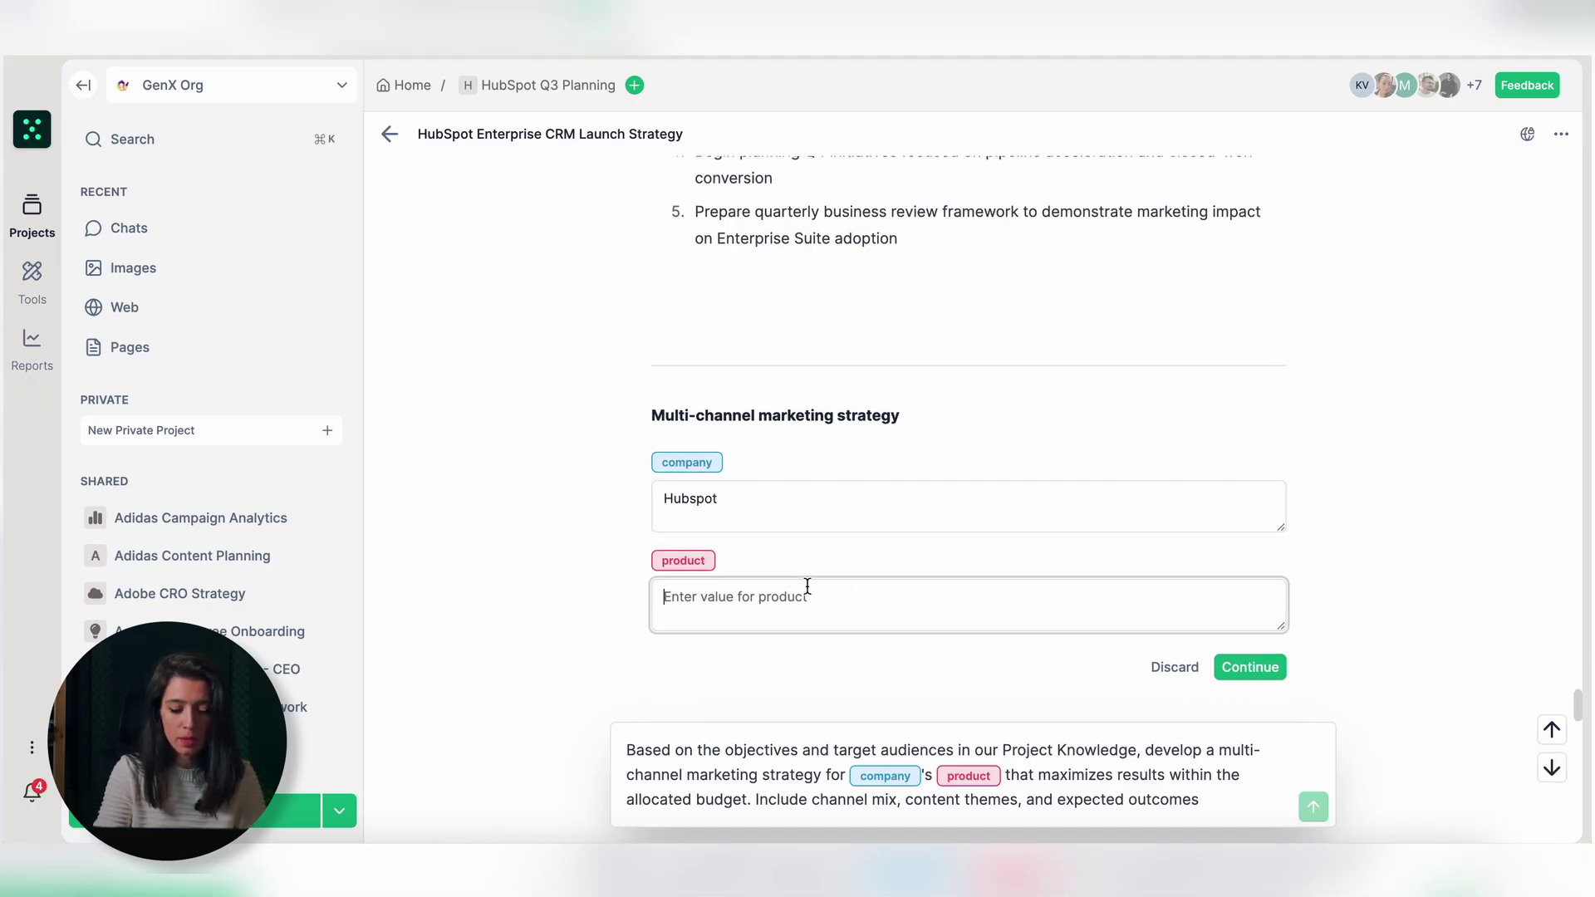
type("CRM Enterp")
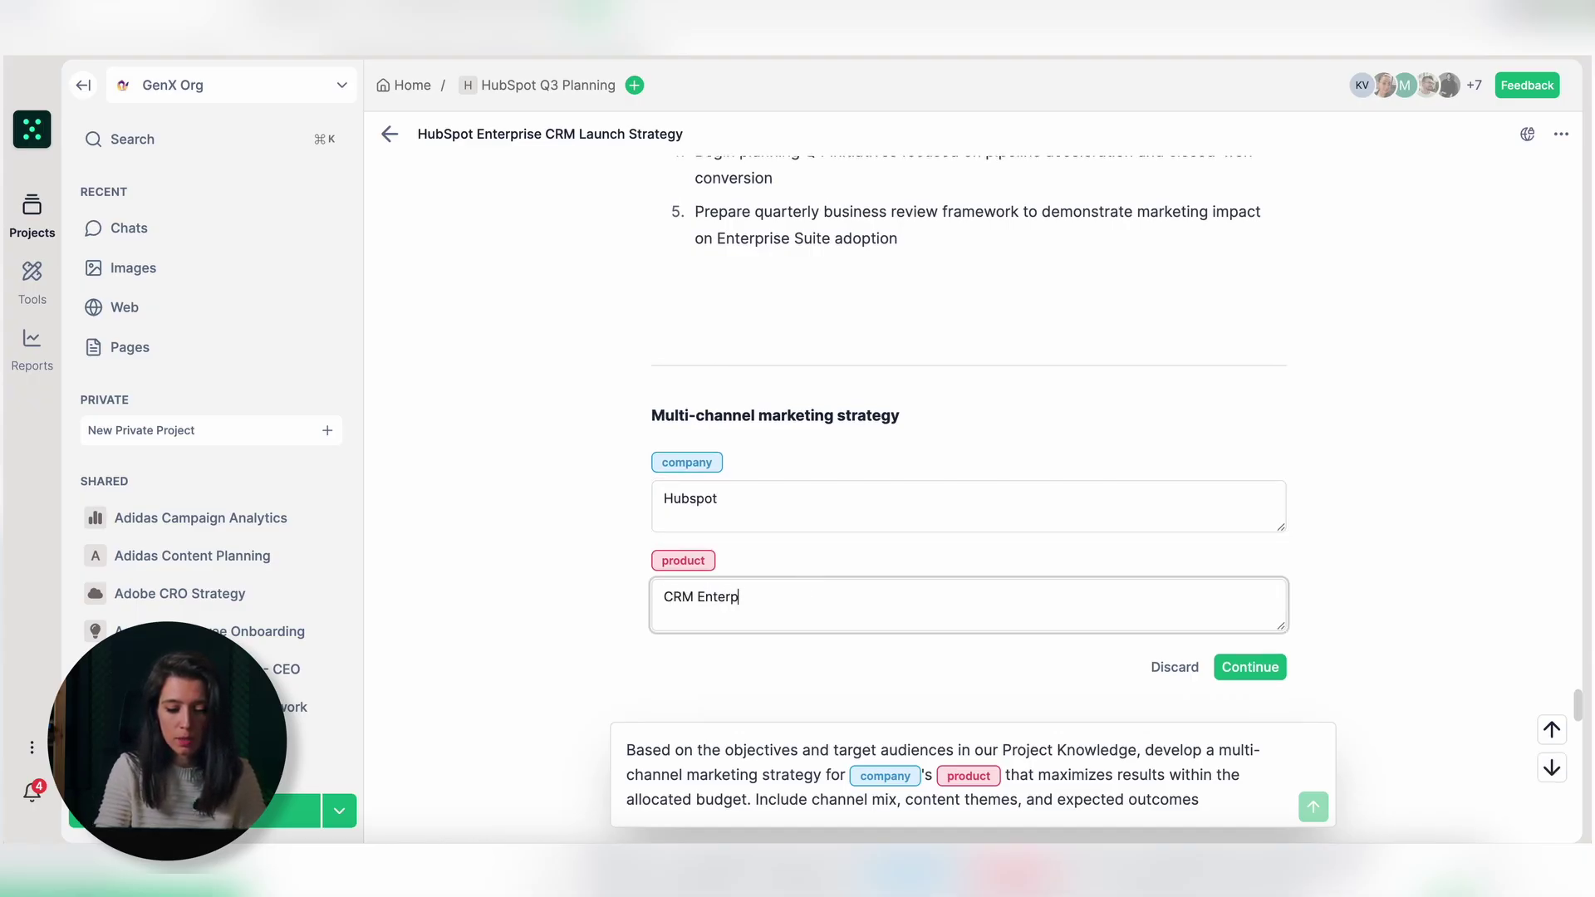
type("rise Suite")
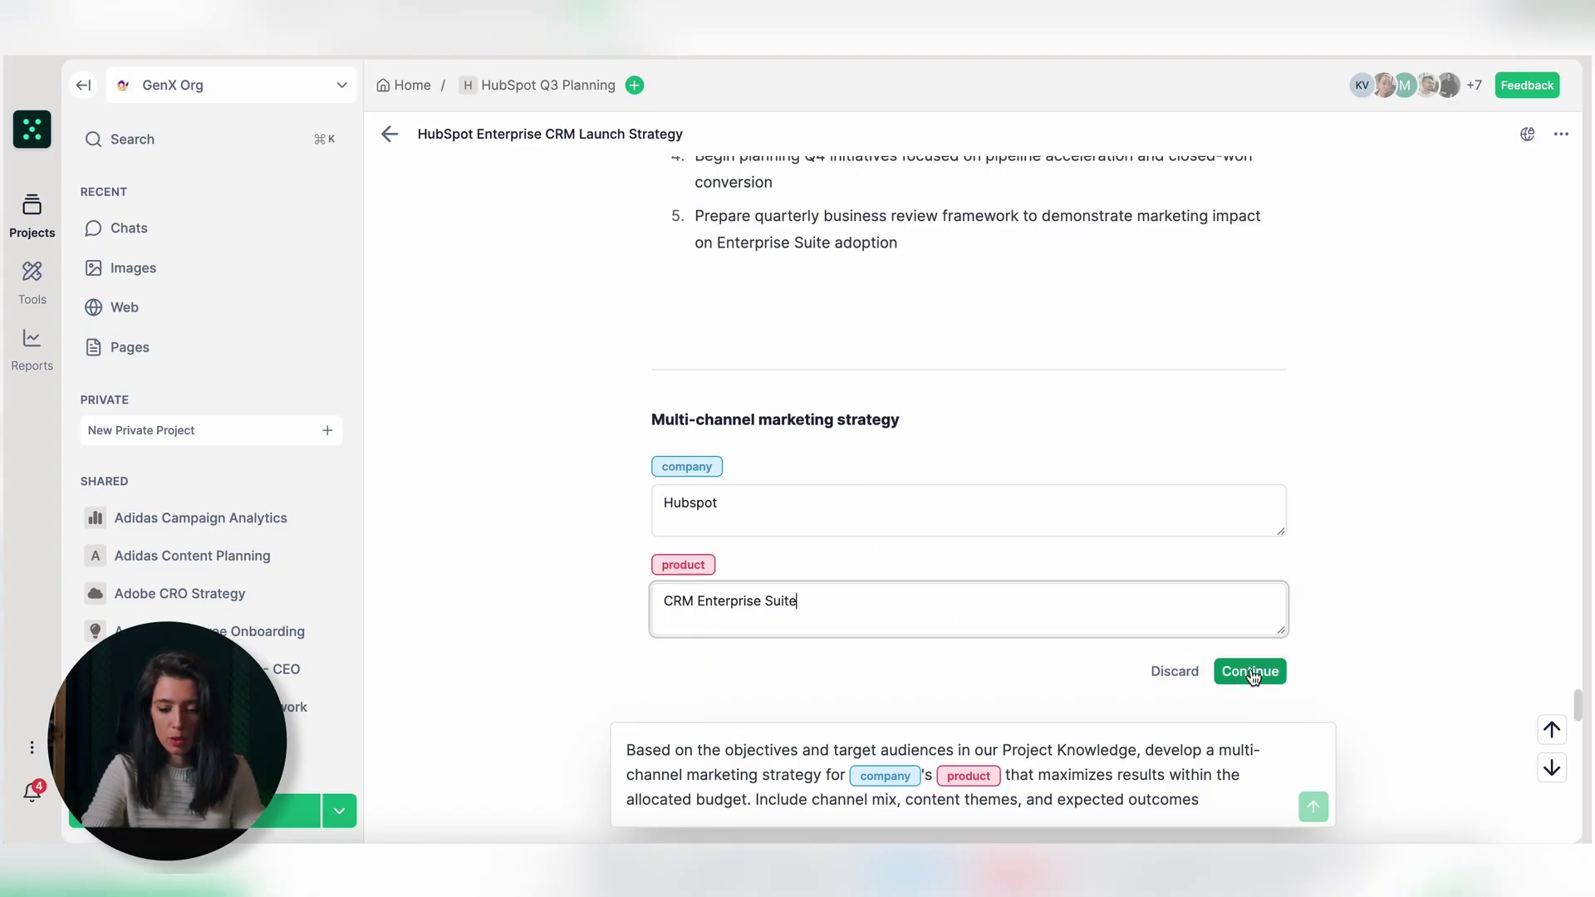
left_click(1250, 672)
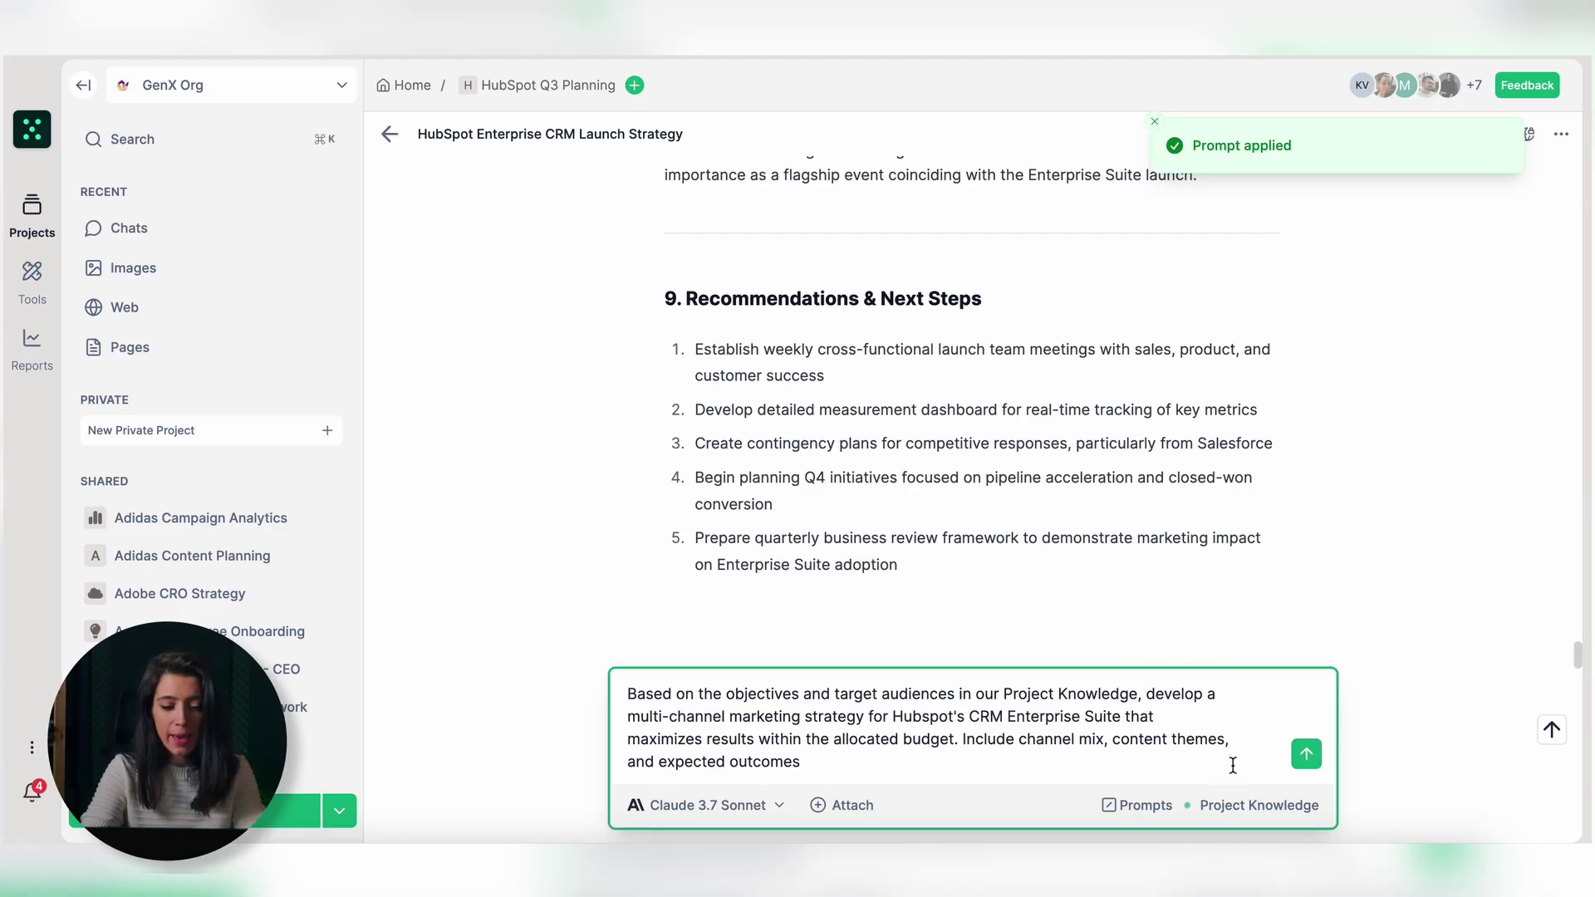
left_click(1306, 754)
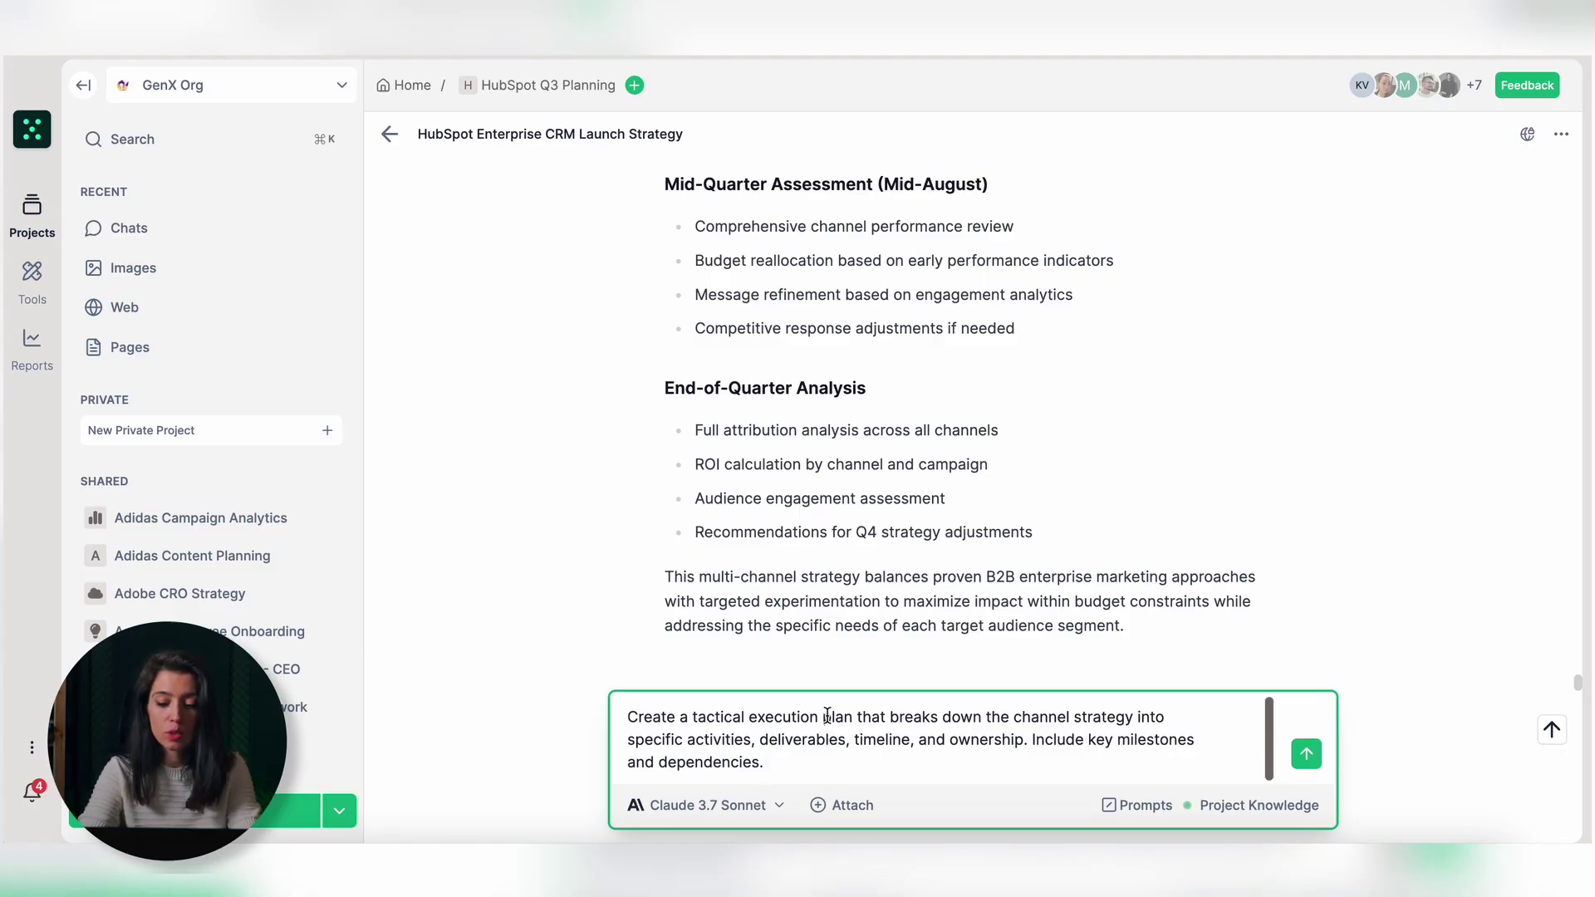
- Request a tactical execution plan breaking the channel strategy into activities, deliverables, timeline and ownership, with key milestones and dependencies, and open the reply as a page
left_click(1306, 755)
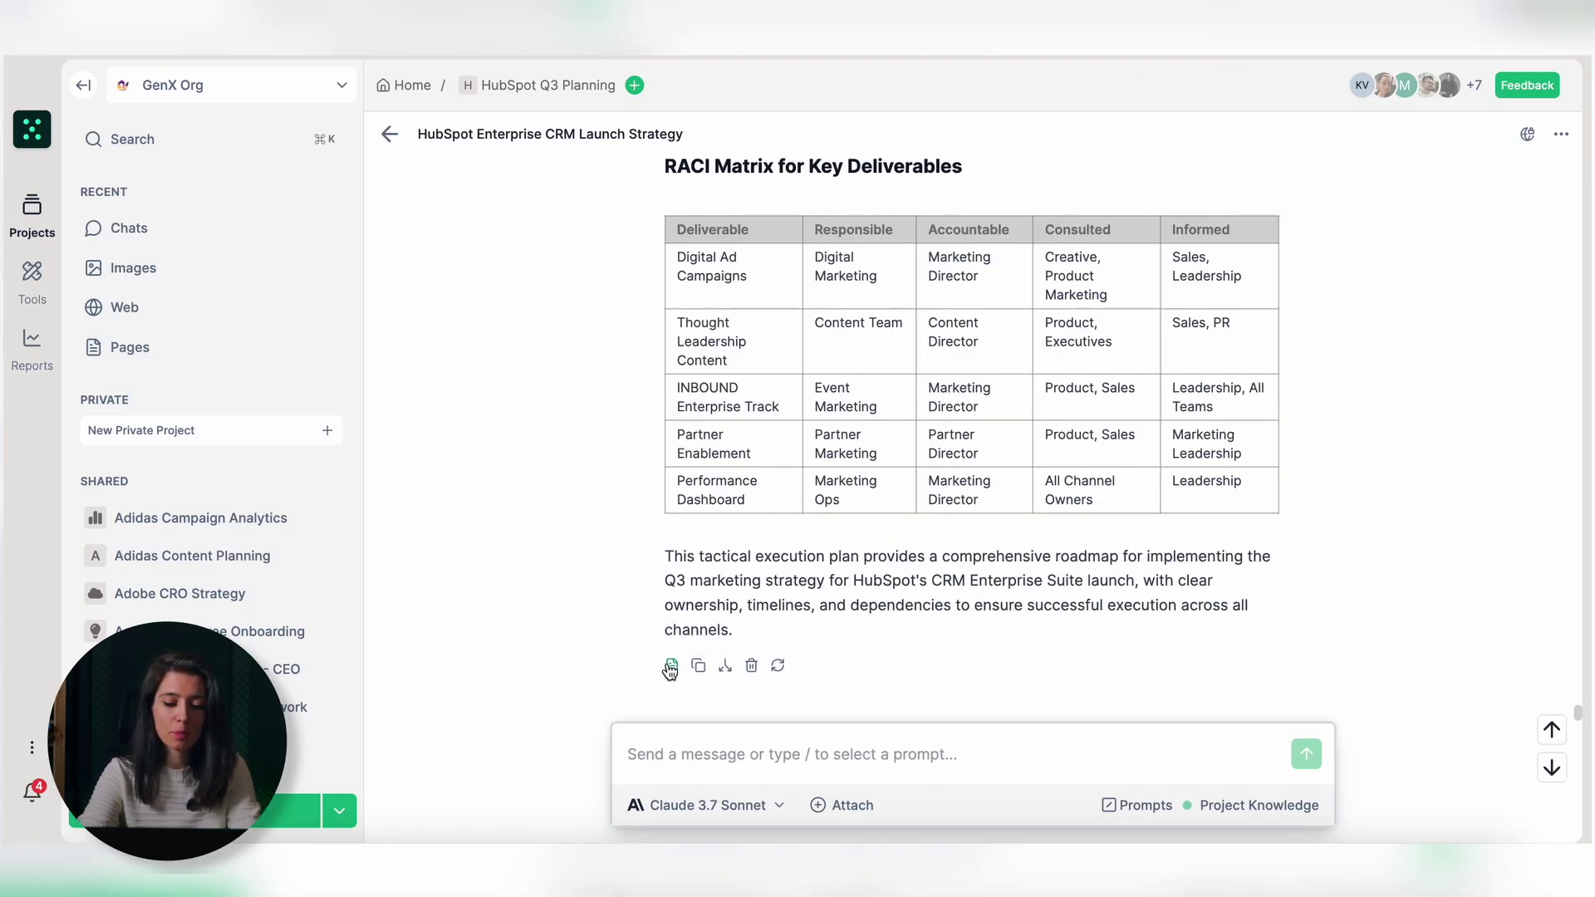
left_click(671, 667)
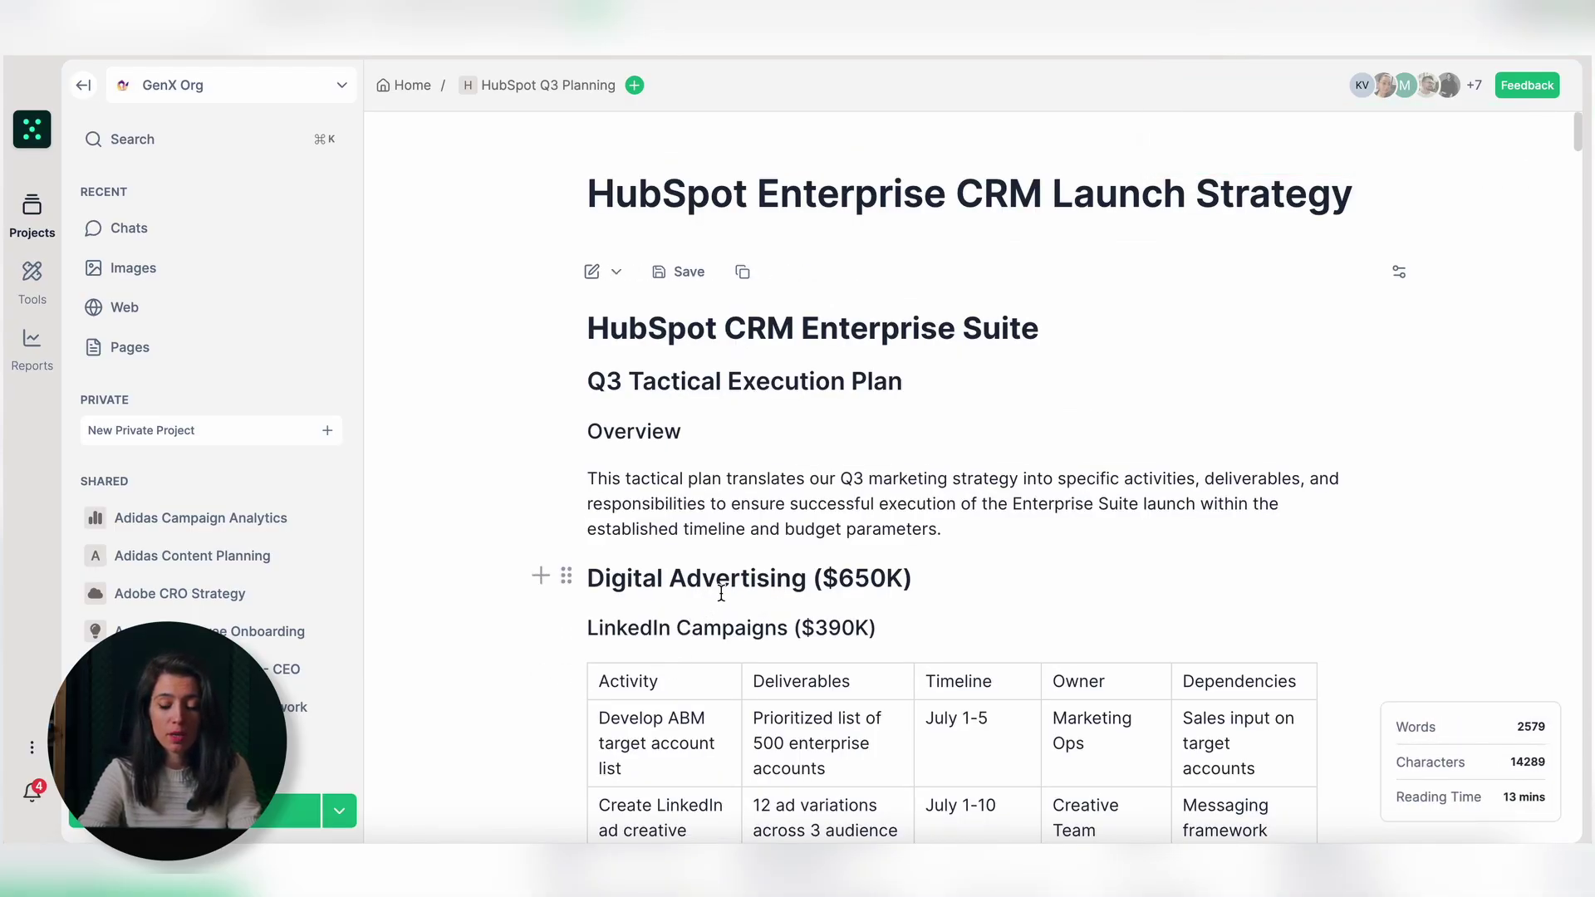
- Lengthen the Overview paragraph with the AI editor and replace the original text with the longer version
scroll(731, 586, "down", 1)
scroll(798, 555, "down", 1)
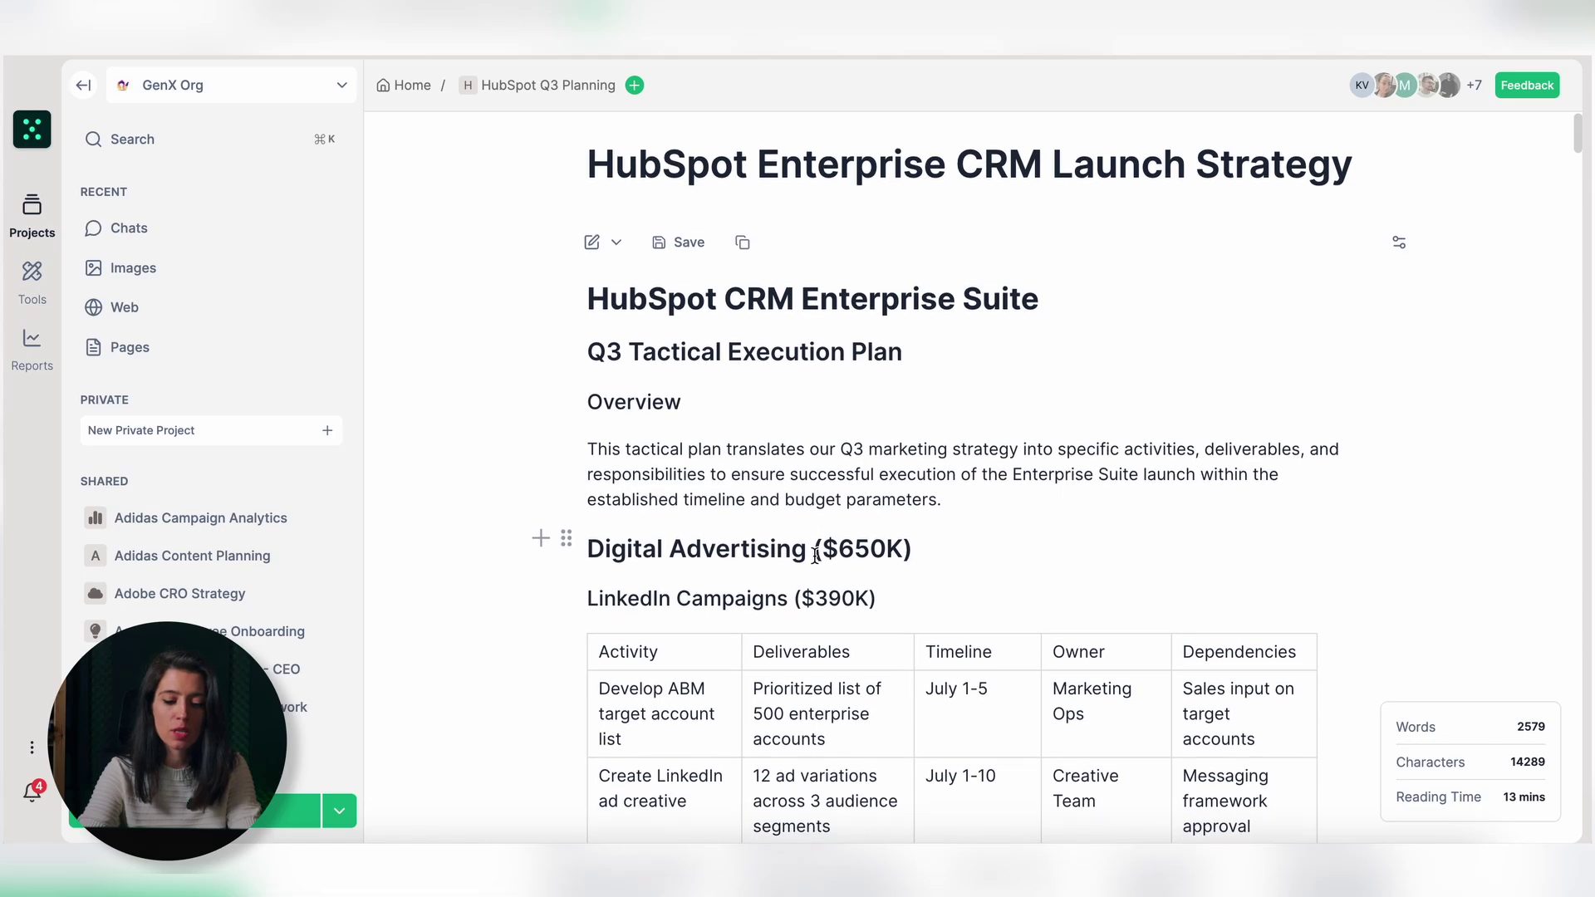
scroll(817, 532, "down", 2)
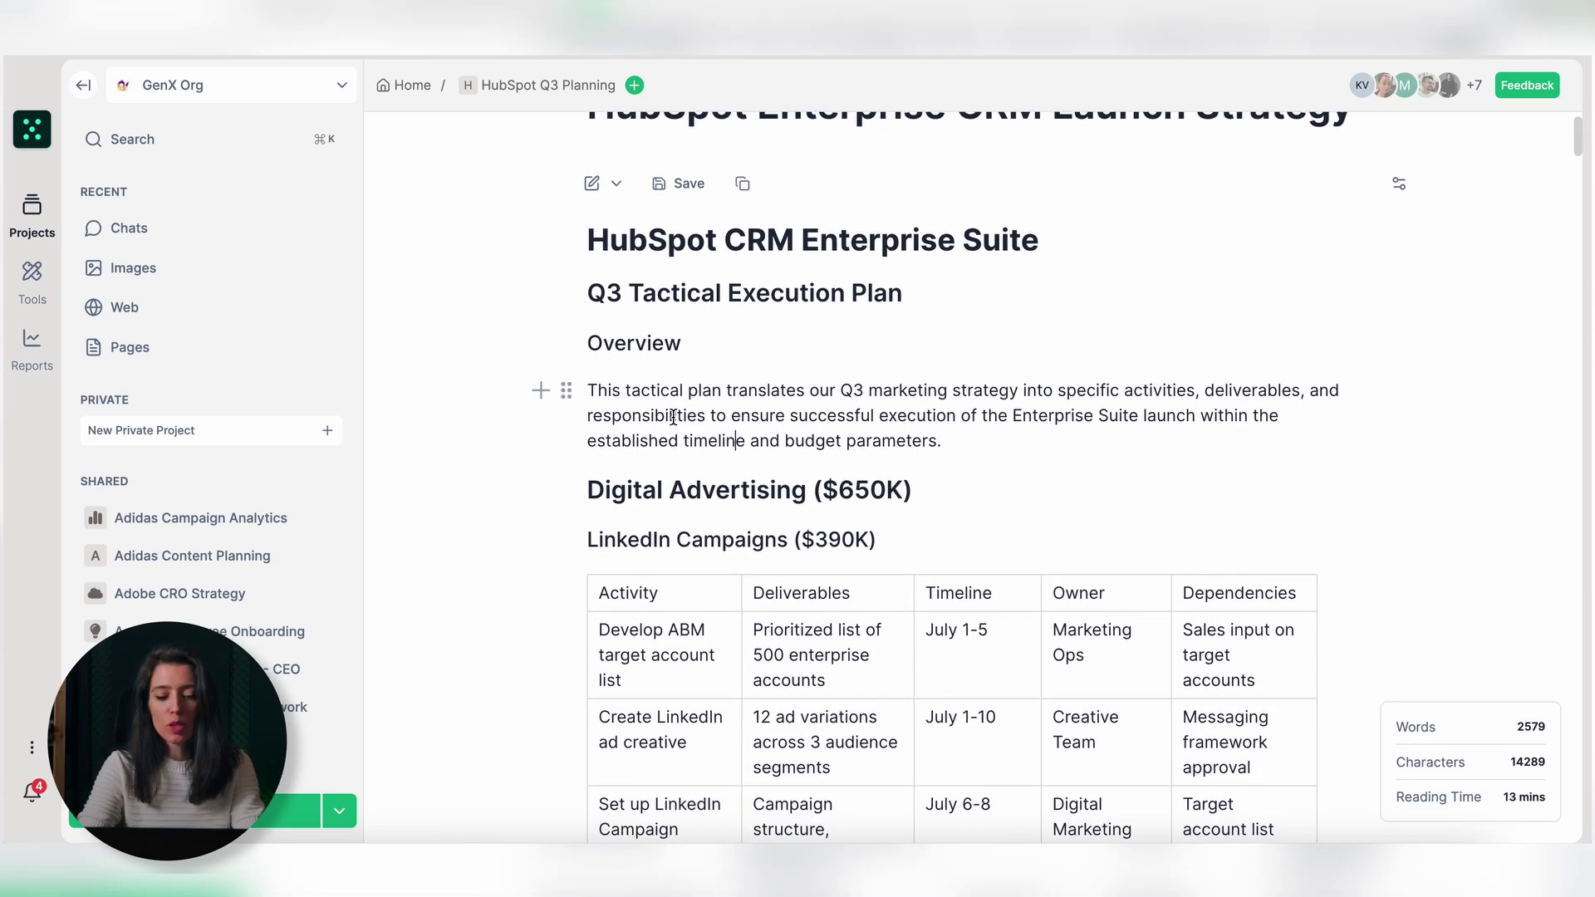
scroll(665, 391, "up", 1)
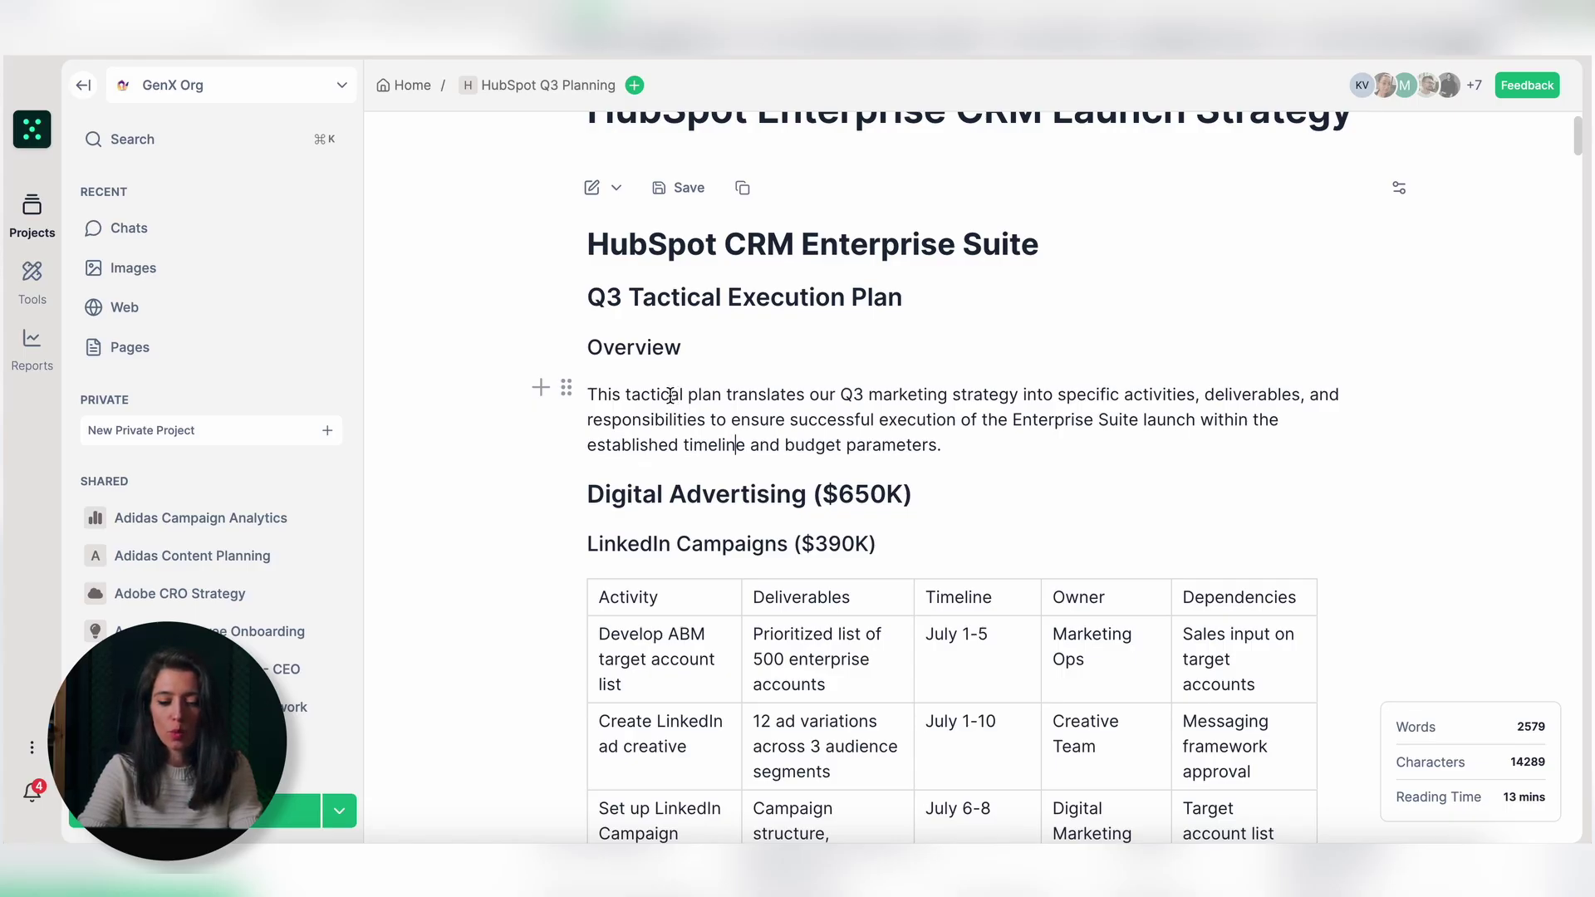
triple_click(670, 396)
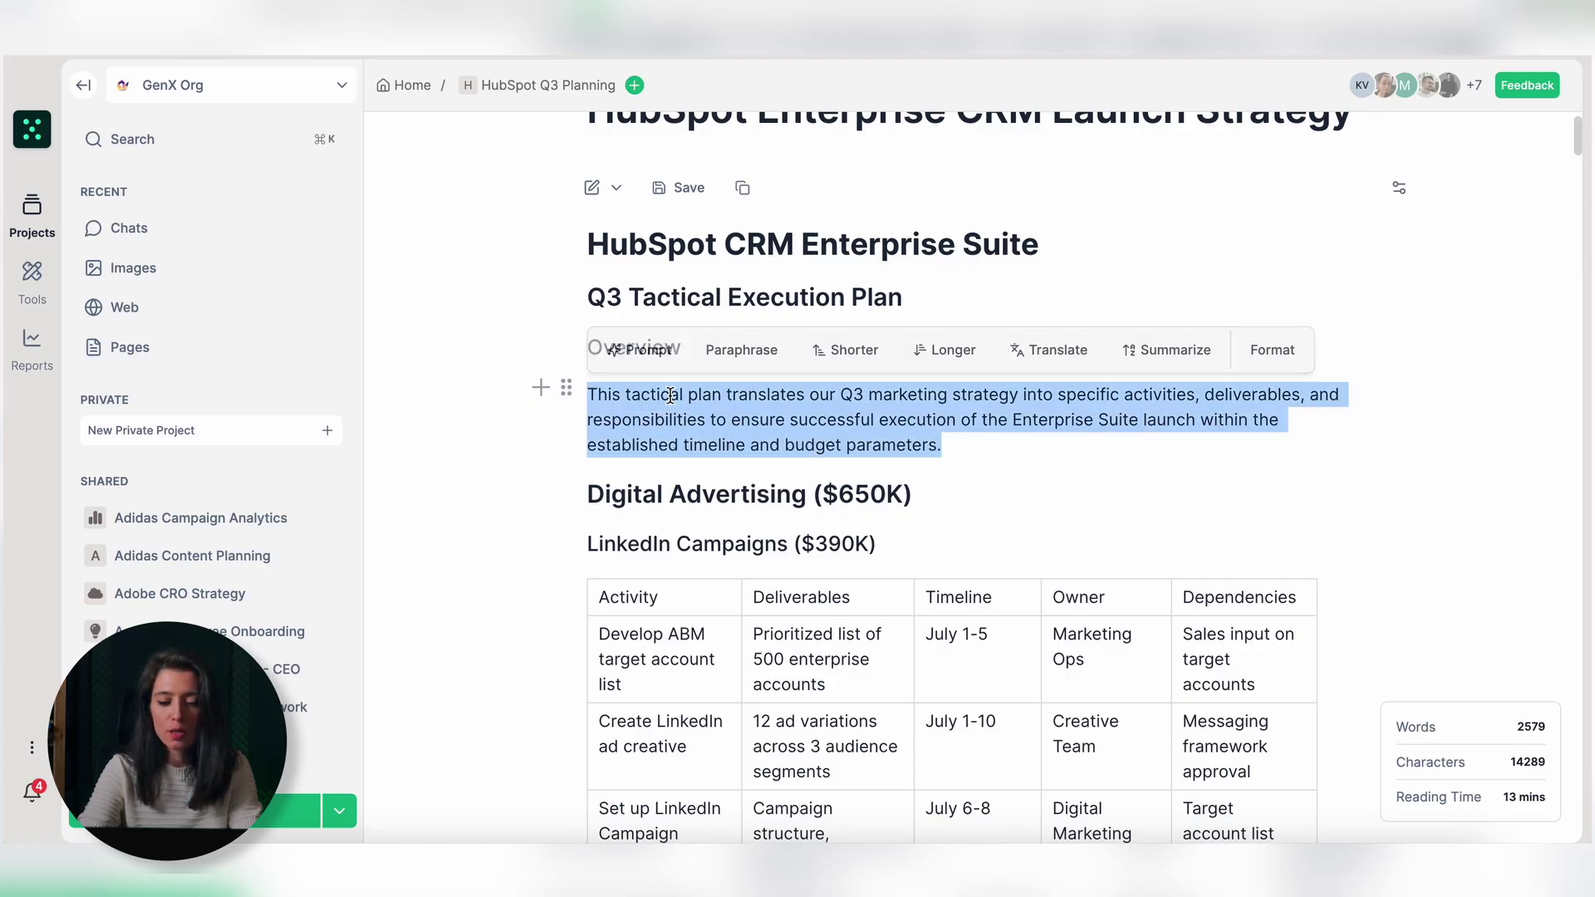
left_click(957, 360)
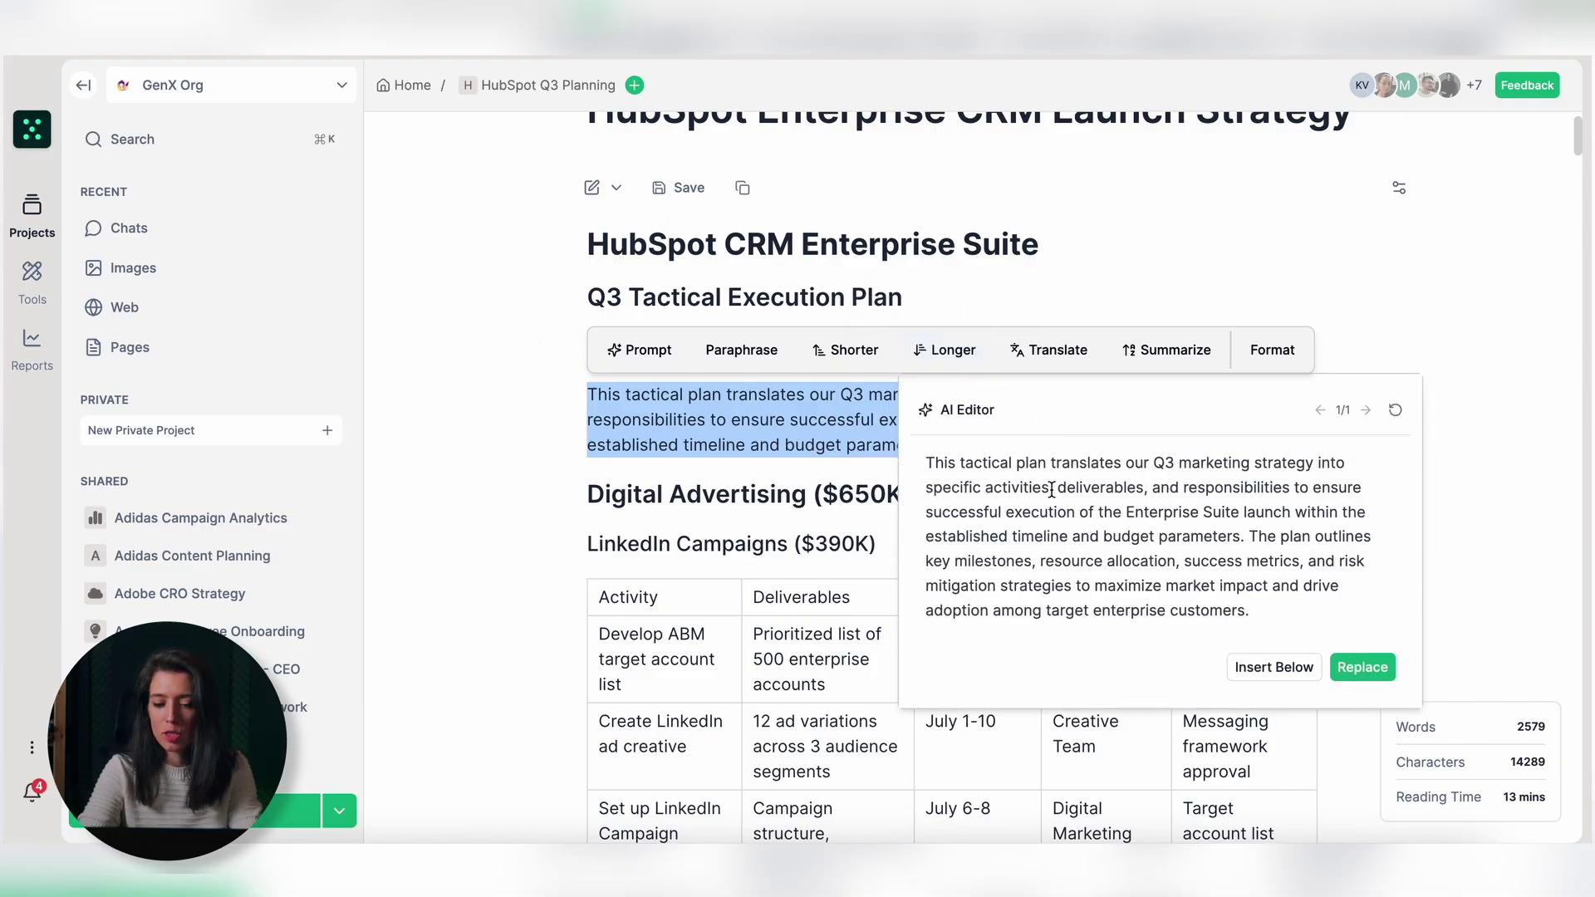
left_click(1362, 669)
- Make the "July 1-7" timeline entry bold in the Paid Search & Display table
scroll(1038, 492, "down", 1)
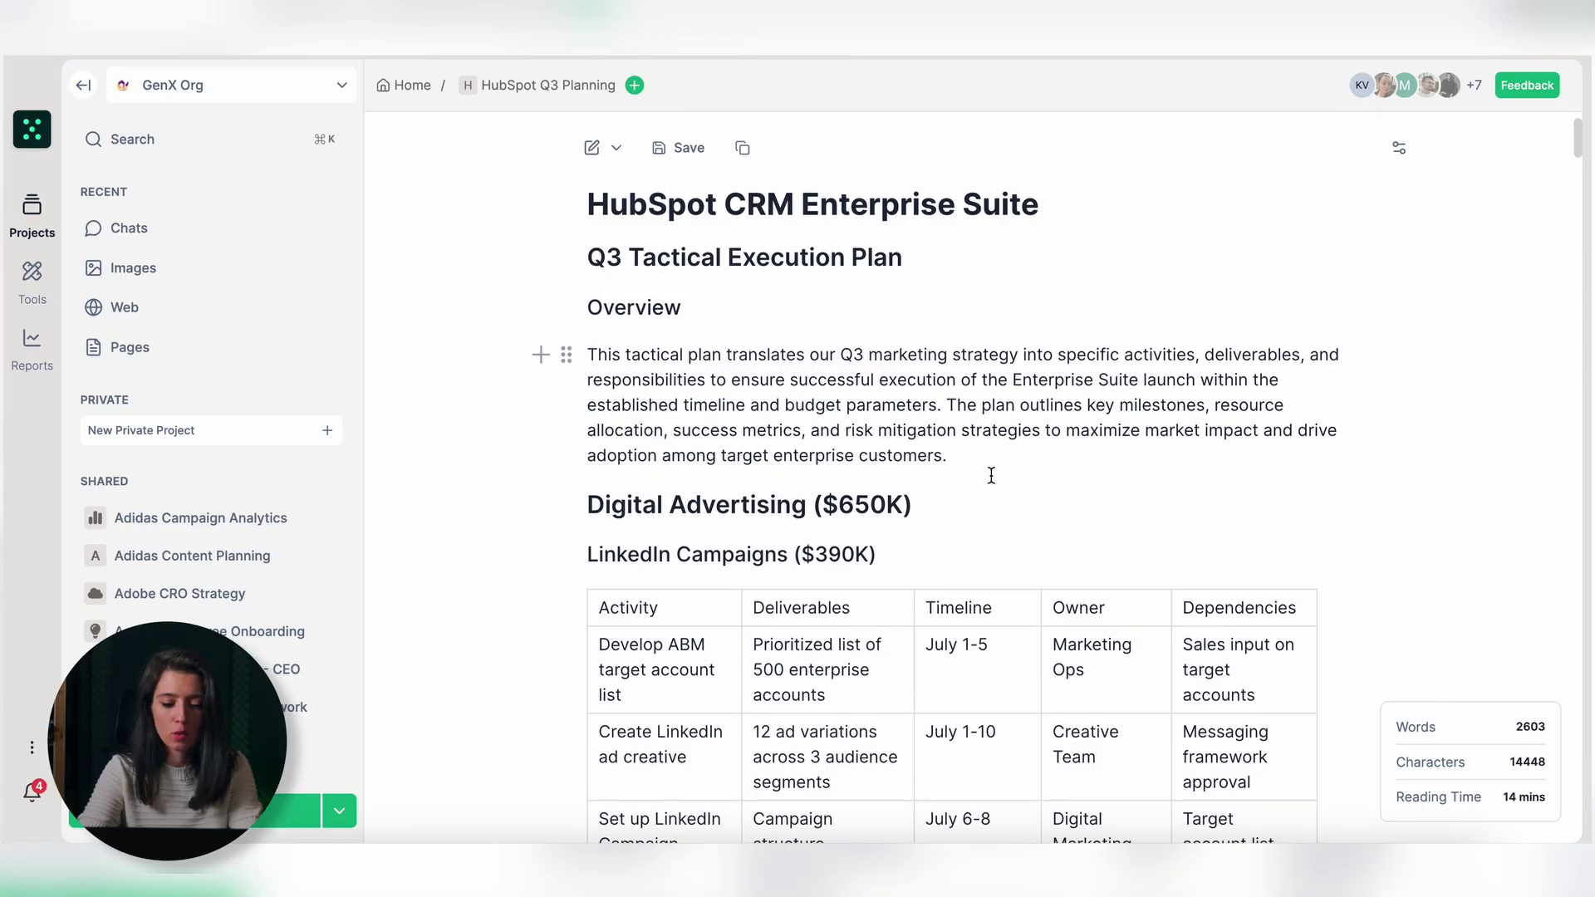
scroll(991, 475, "down", 10)
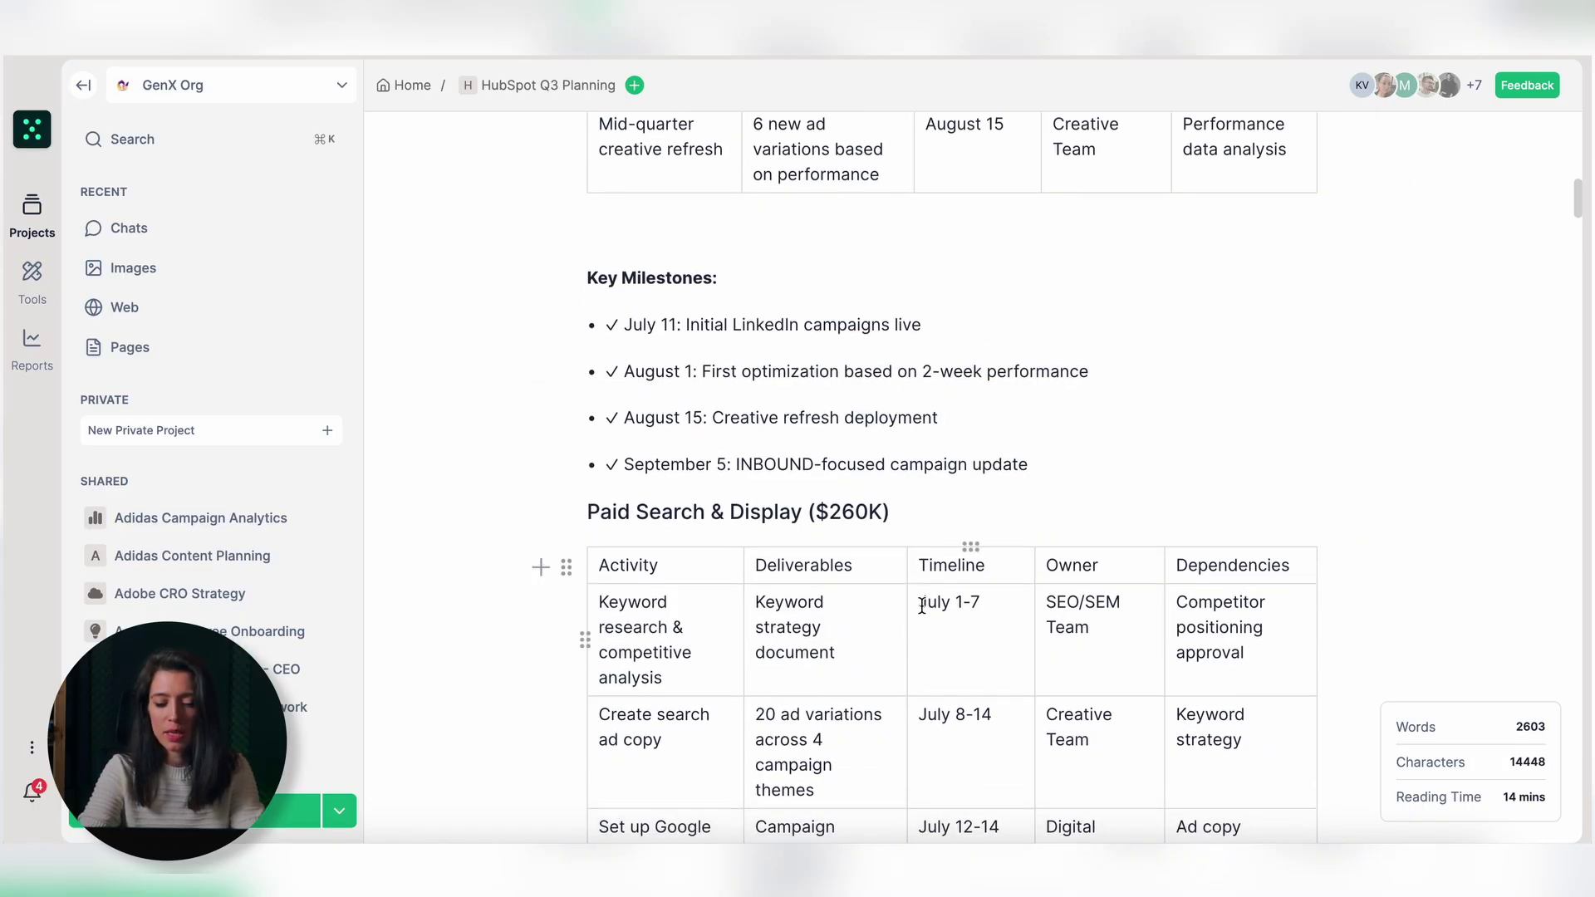
left_click_drag(918, 602, 991, 605)
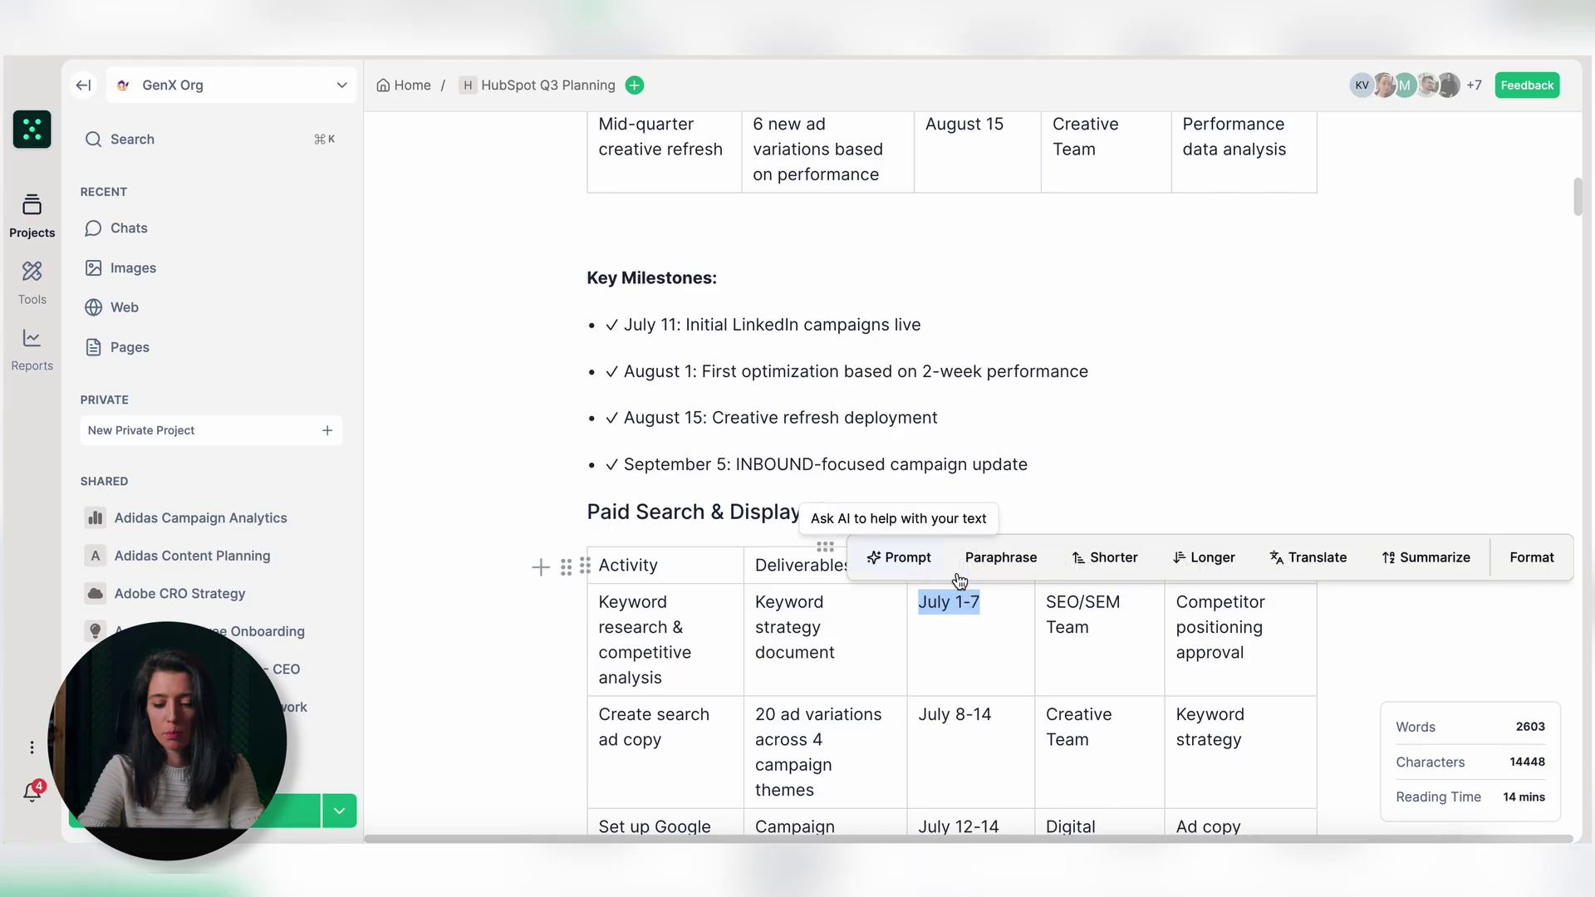
left_click(1533, 560)
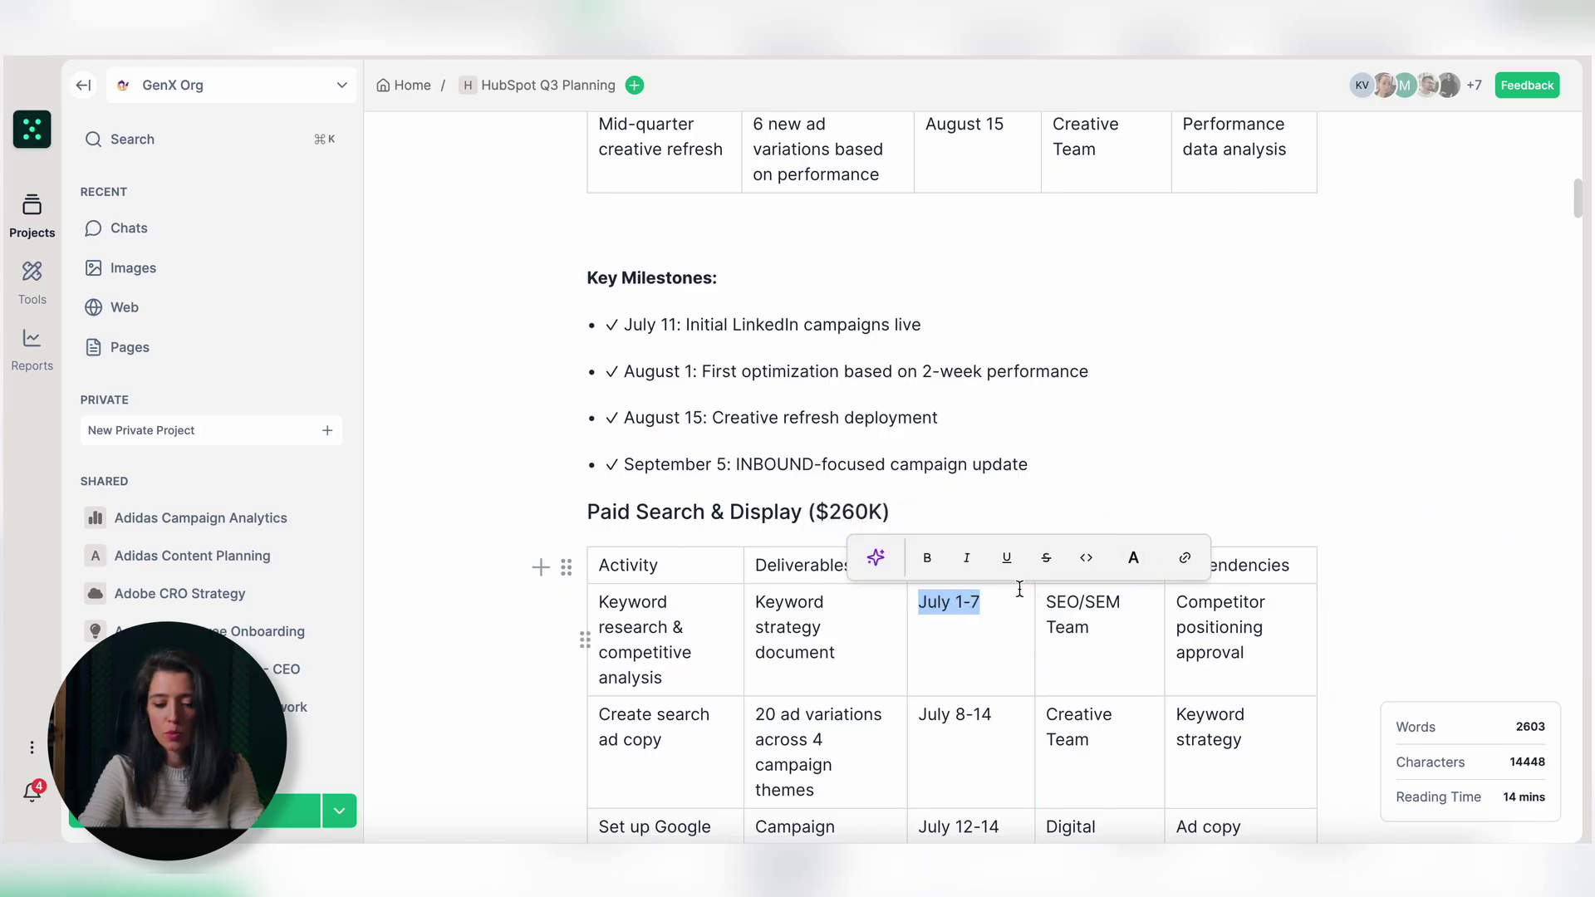
left_click(929, 560)
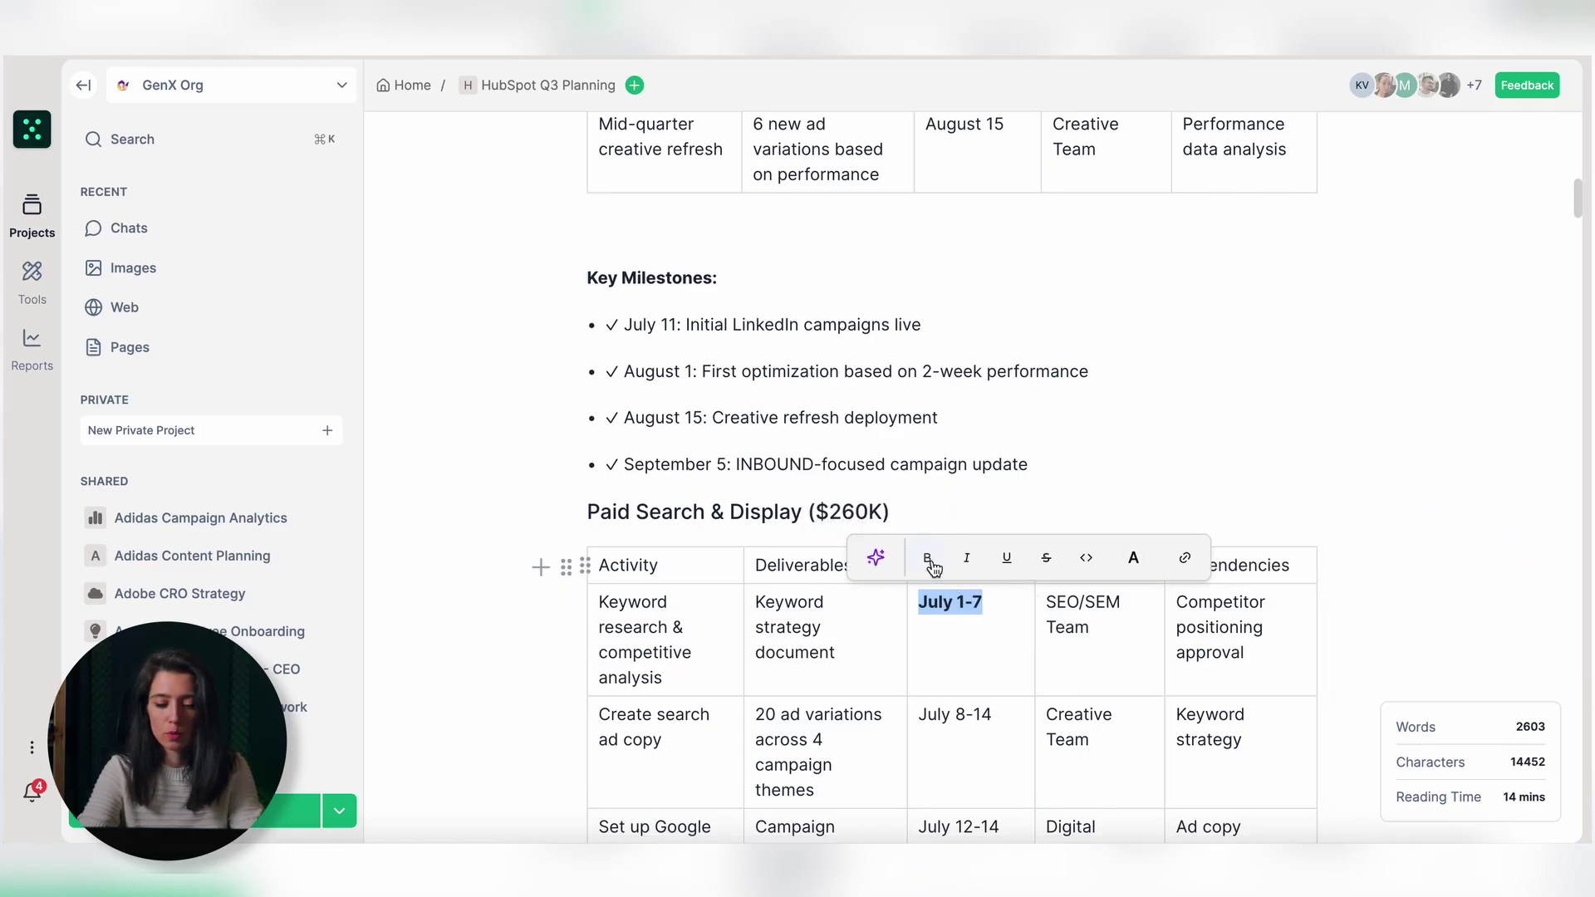